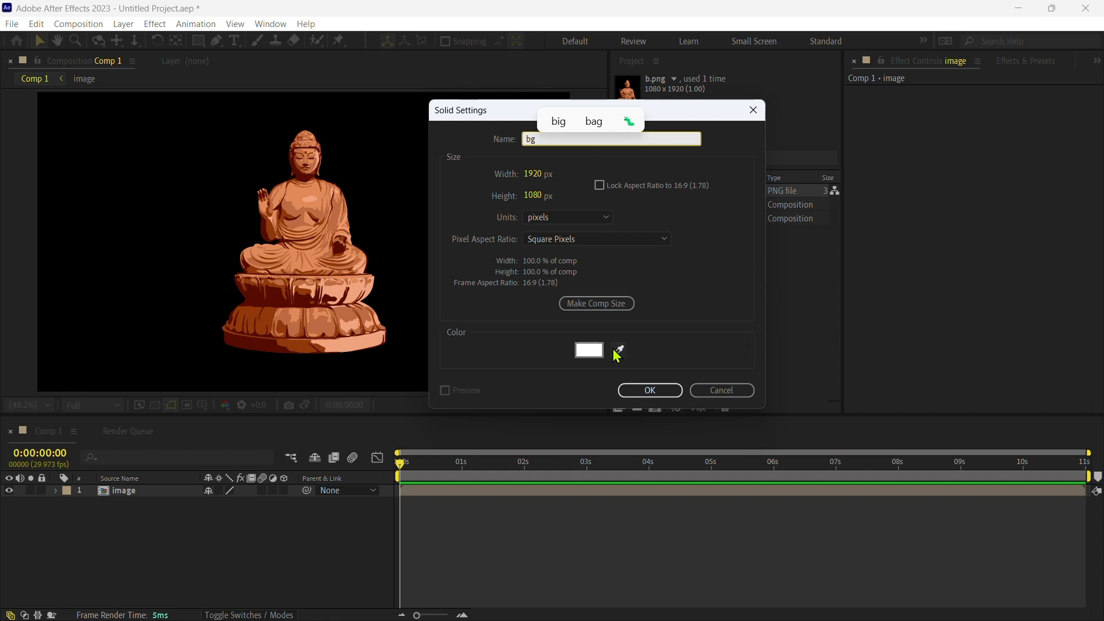
# Step: Set the bg solid's colour to black (000000) and create the solid
pyautogui.click(589, 350)
pyautogui.write('000000')
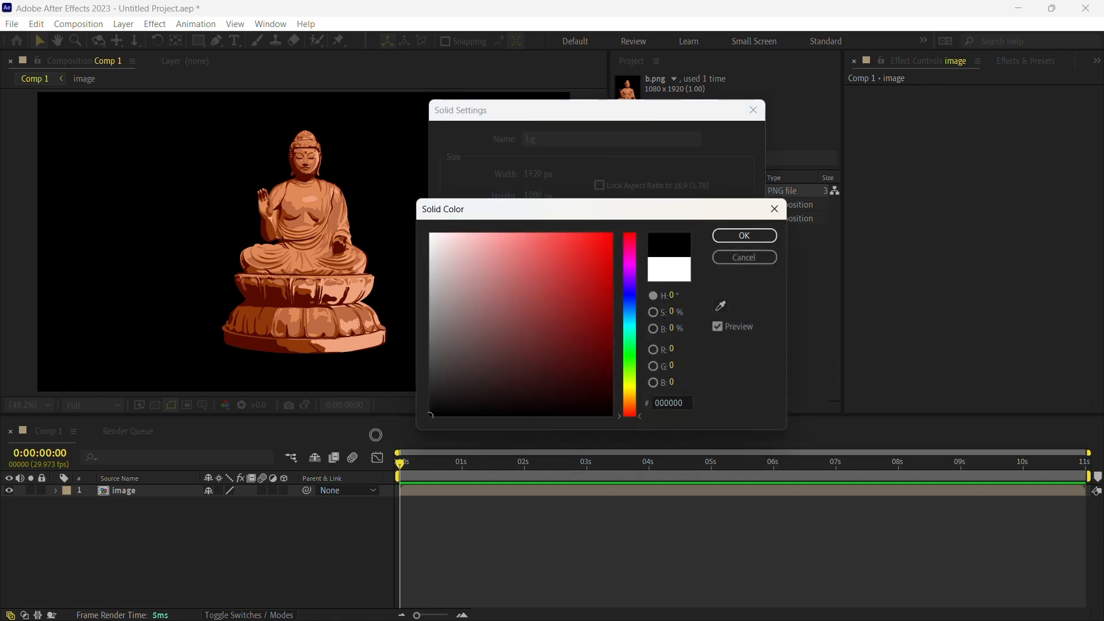
pyautogui.click(747, 237)
pyautogui.click(648, 389)
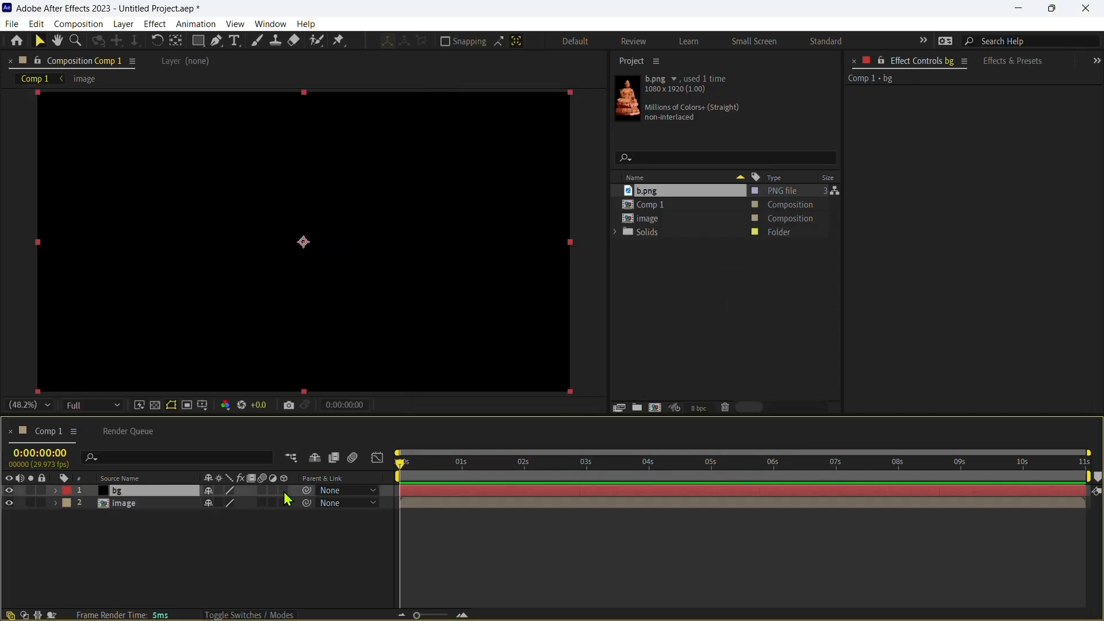
# Step: Move the bg solid beneath the image layer and lock it
pyautogui.moveTo(131, 495); pyautogui.dragTo(118, 518)
pyautogui.click(41, 503)
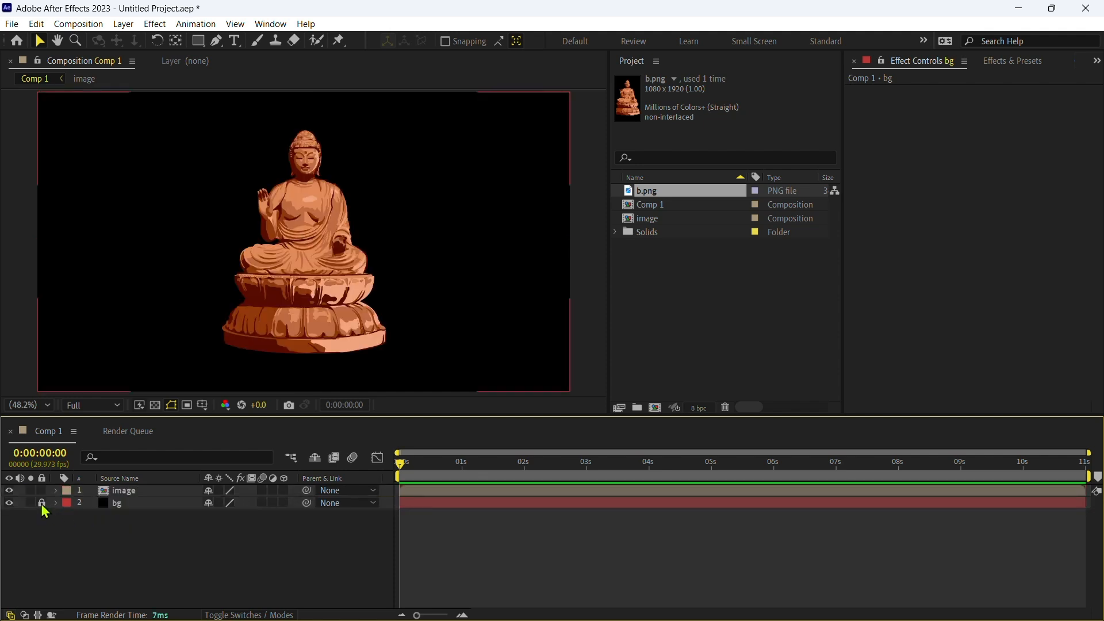
# Step: Apply the Crate's Godrays effect to the image layer
pyautogui.press('=')
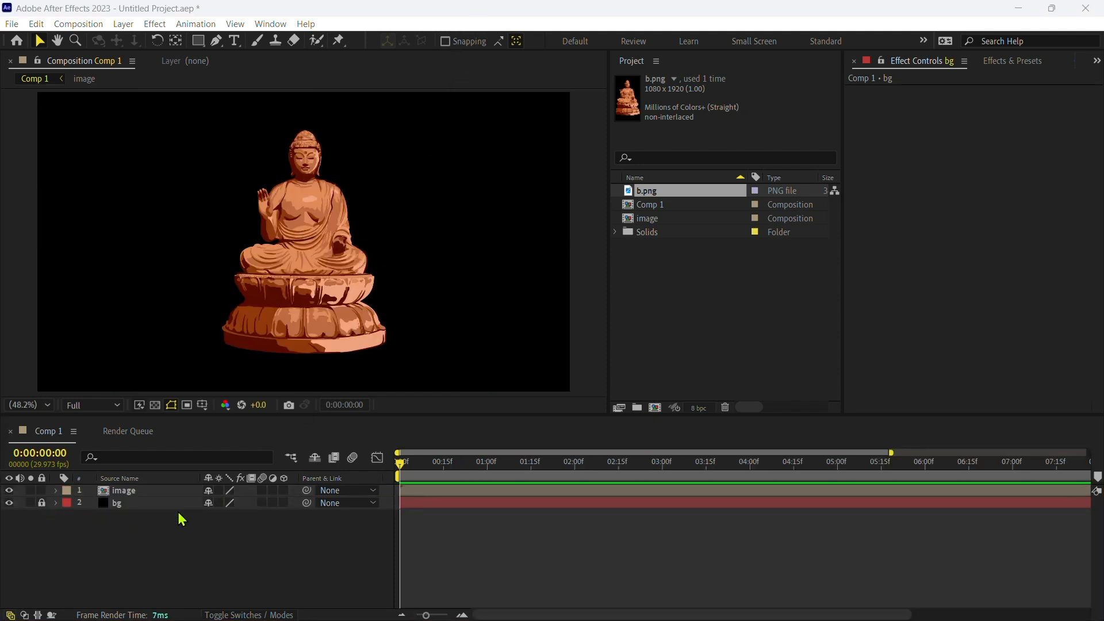
pyautogui.click(167, 494)
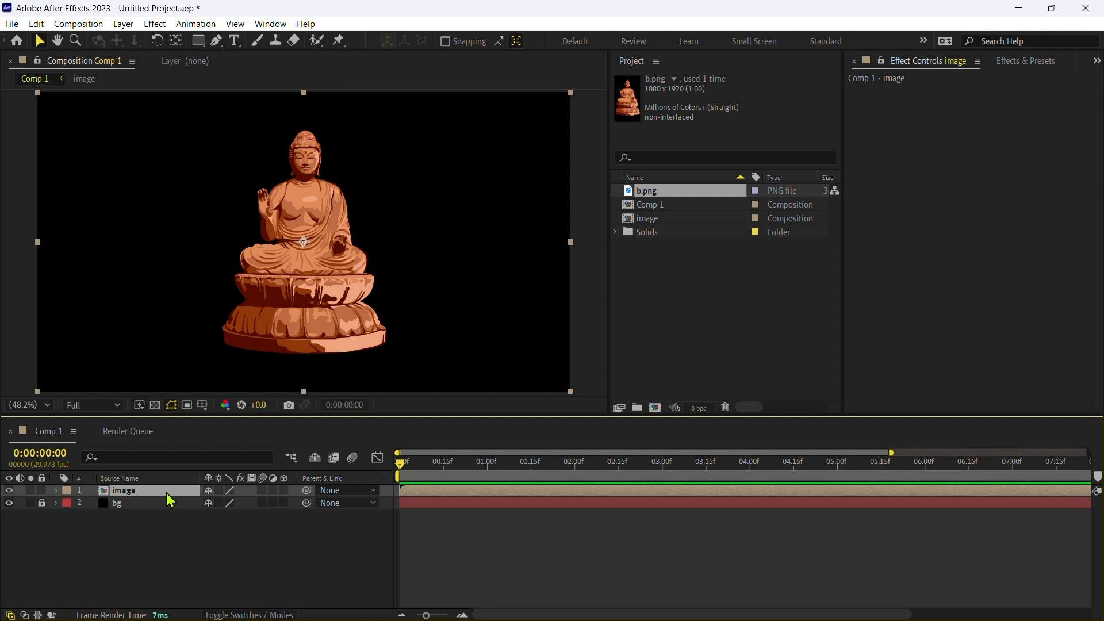
pyautogui.hotkey('ctrl', 'space')
pyautogui.write('g')
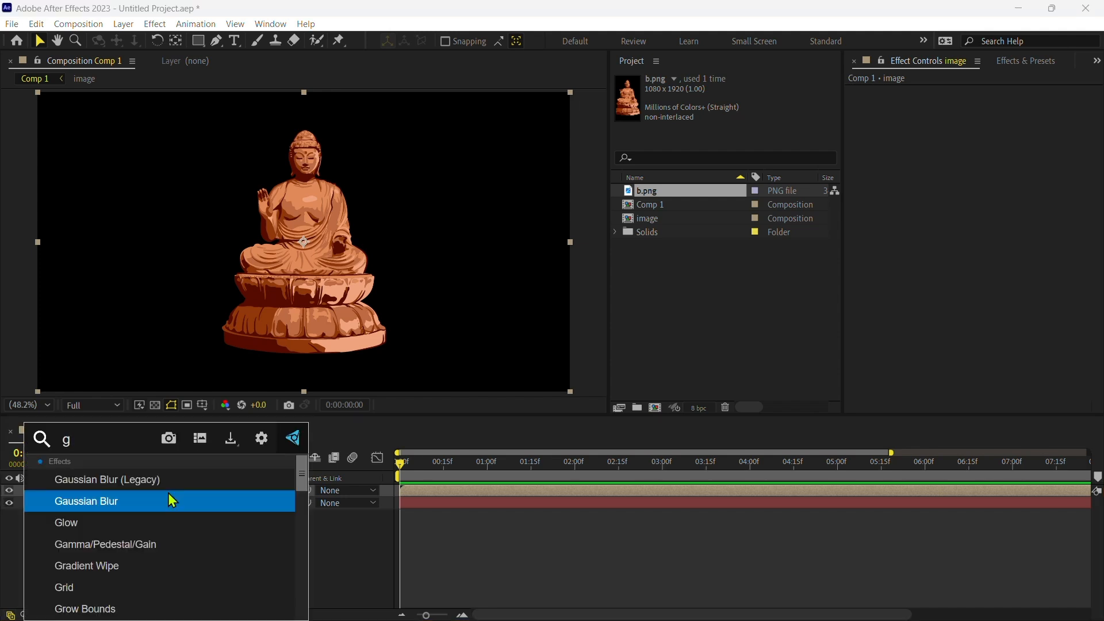
pyautogui.write('o')
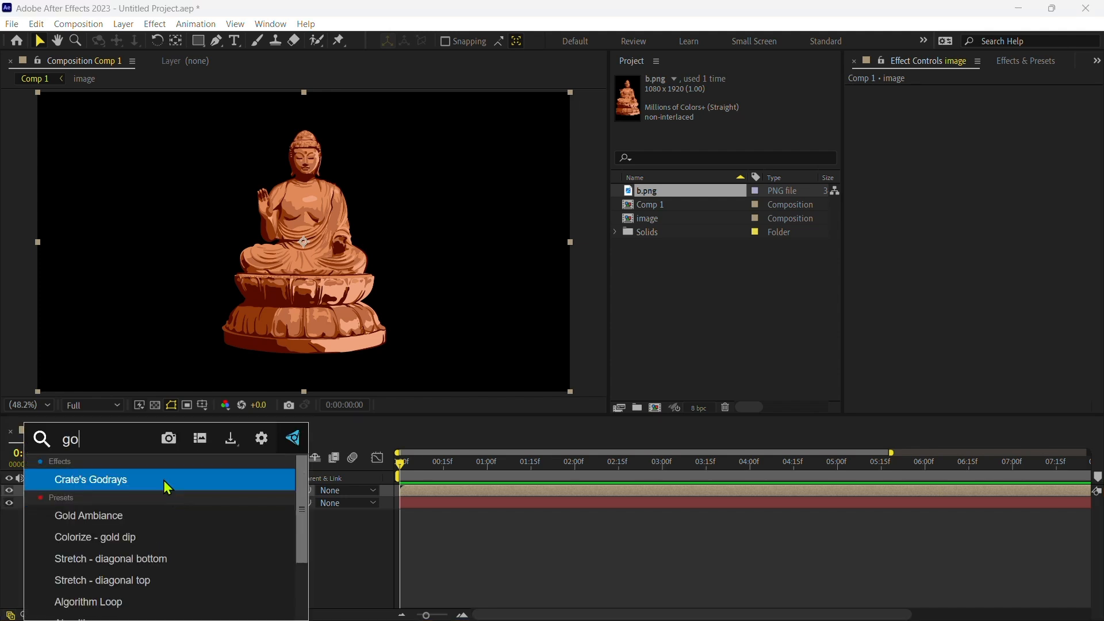
pyautogui.click(165, 483)
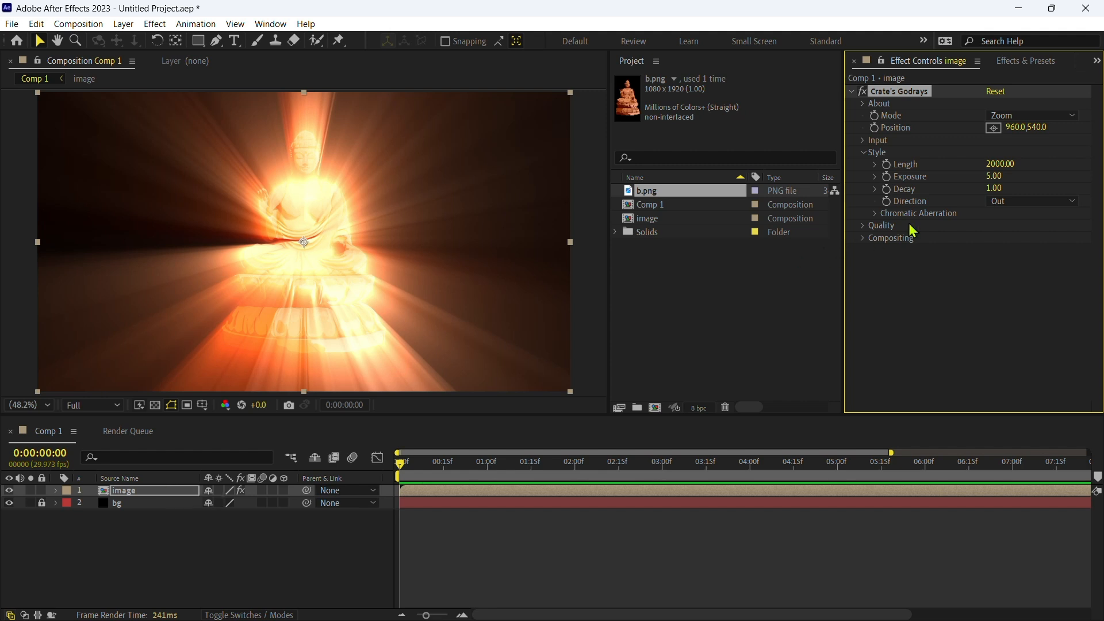
# Step: Set the Godrays Exposure to 3 and Decay to 0.80
pyautogui.click(993, 177)
pyautogui.write('3')
pyautogui.press('Return')
pyautogui.click(993, 188)
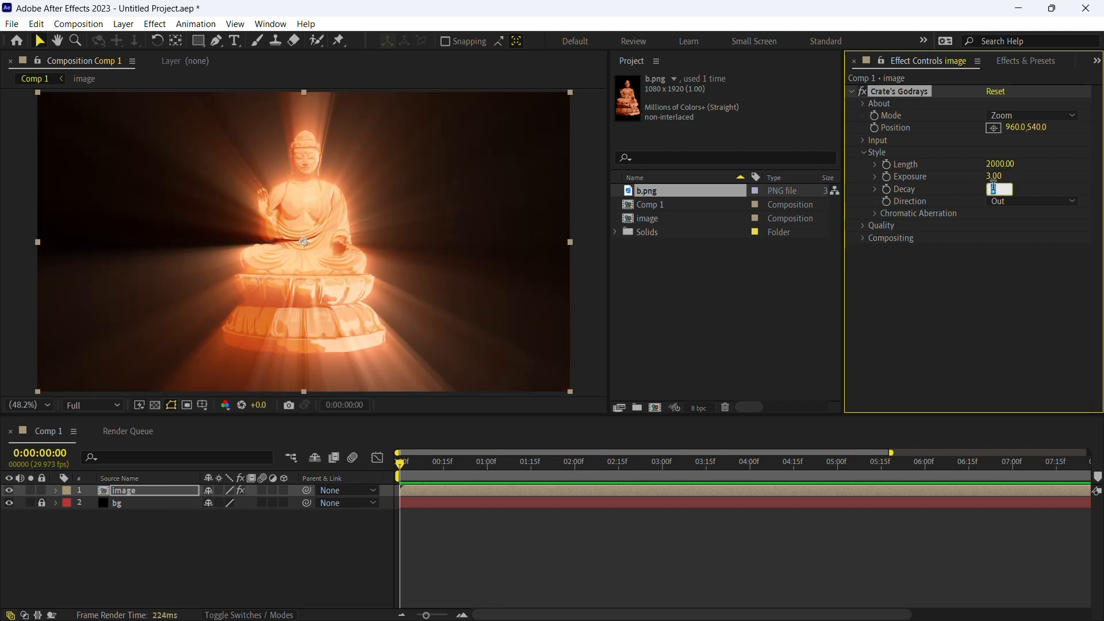
pyautogui.press('Return')
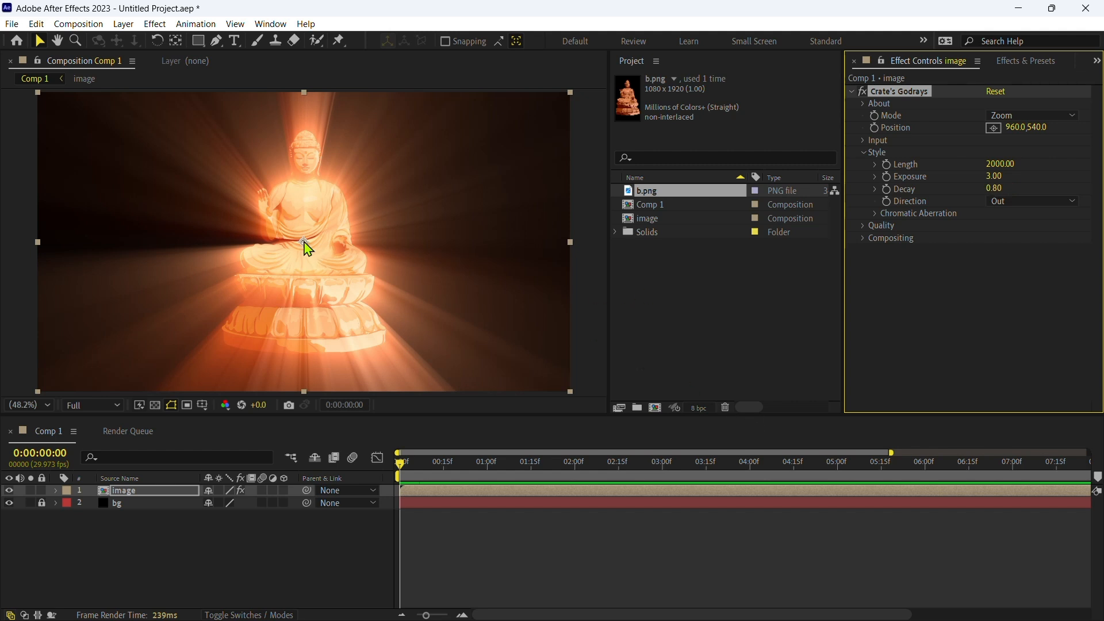
# Step: Keyframe the Godrays Position from about 951.7, 917.3 at 0:00 to about 955.9, 488.2 at 3 seconds, and reveal the layer's keyframes
pyautogui.moveTo(304, 243); pyautogui.dragTo(302, 346)
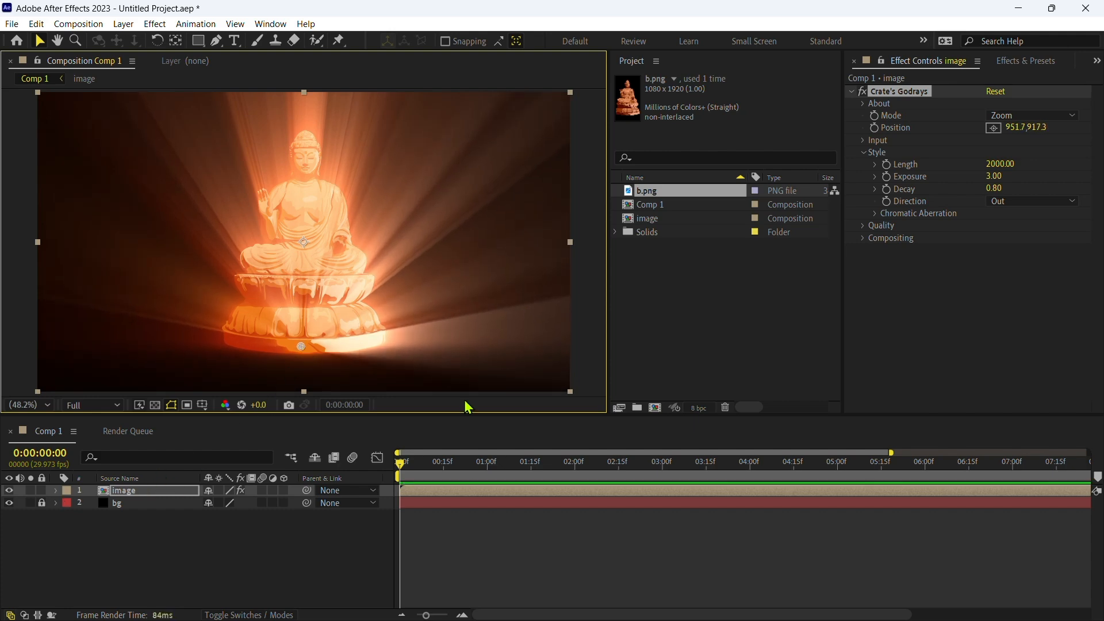
pyautogui.click(876, 134)
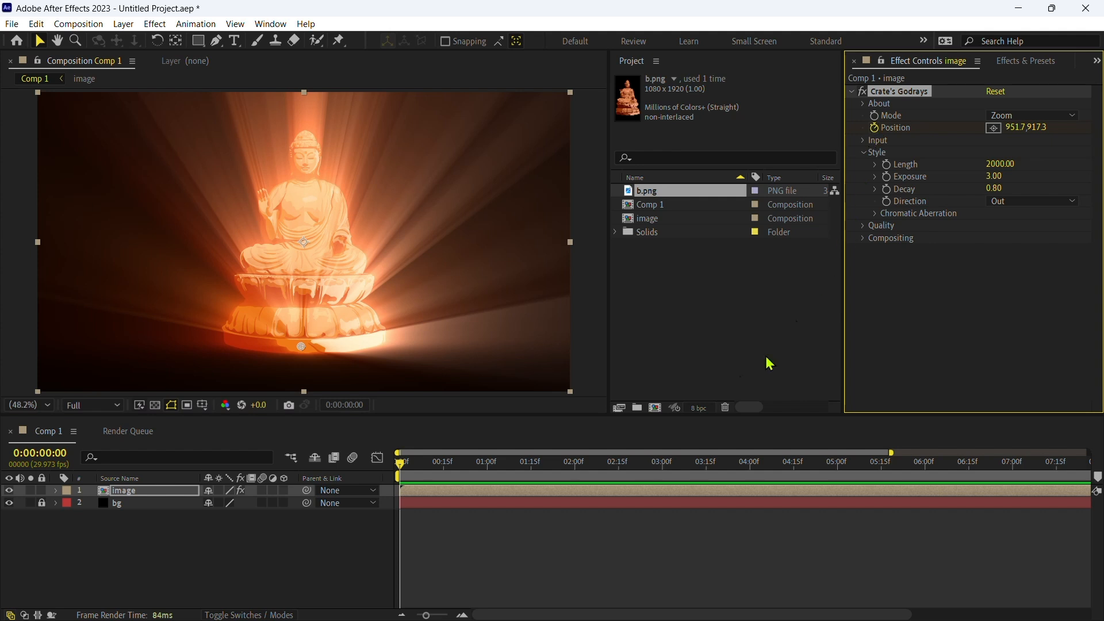
pyautogui.moveTo(401, 467); pyautogui.dragTo(661, 476)
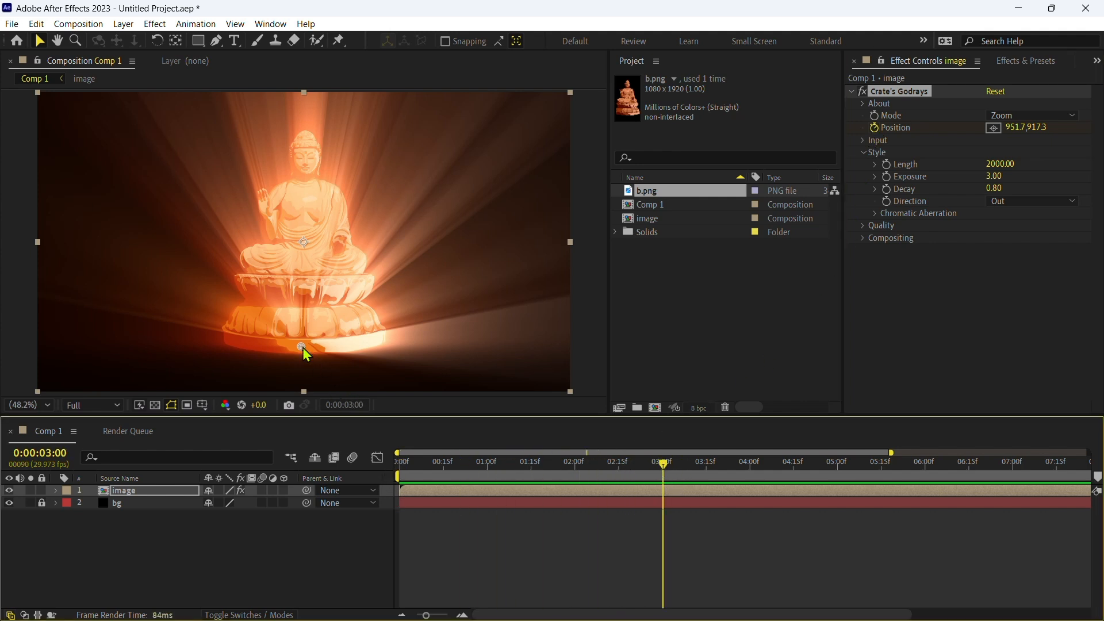
pyautogui.moveTo(302, 347); pyautogui.dragTo(303, 229)
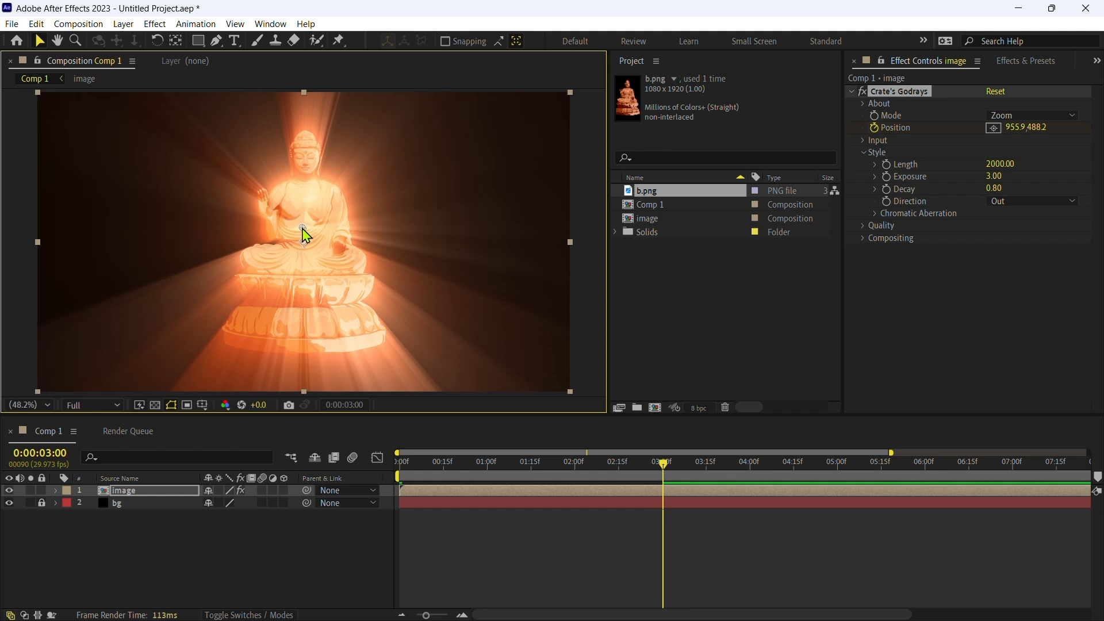
pyautogui.press('u')
# Step: Go back to the start of the composition and set the Godrays Threshold Mode to Chroma
pyautogui.press('Home')
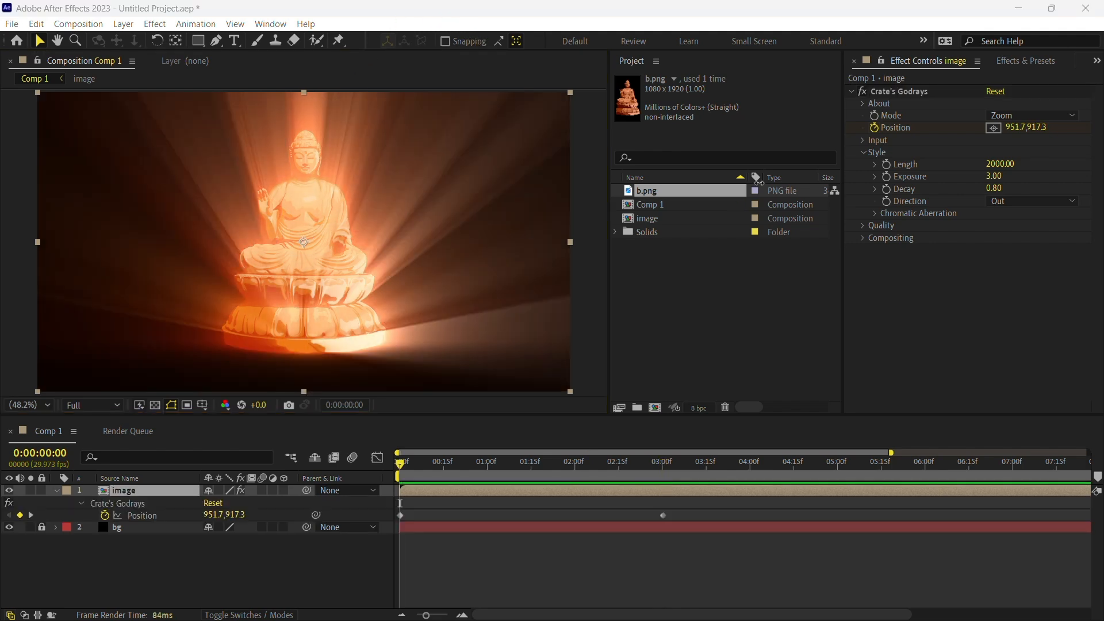
pyautogui.click(864, 140)
pyautogui.click(1018, 152)
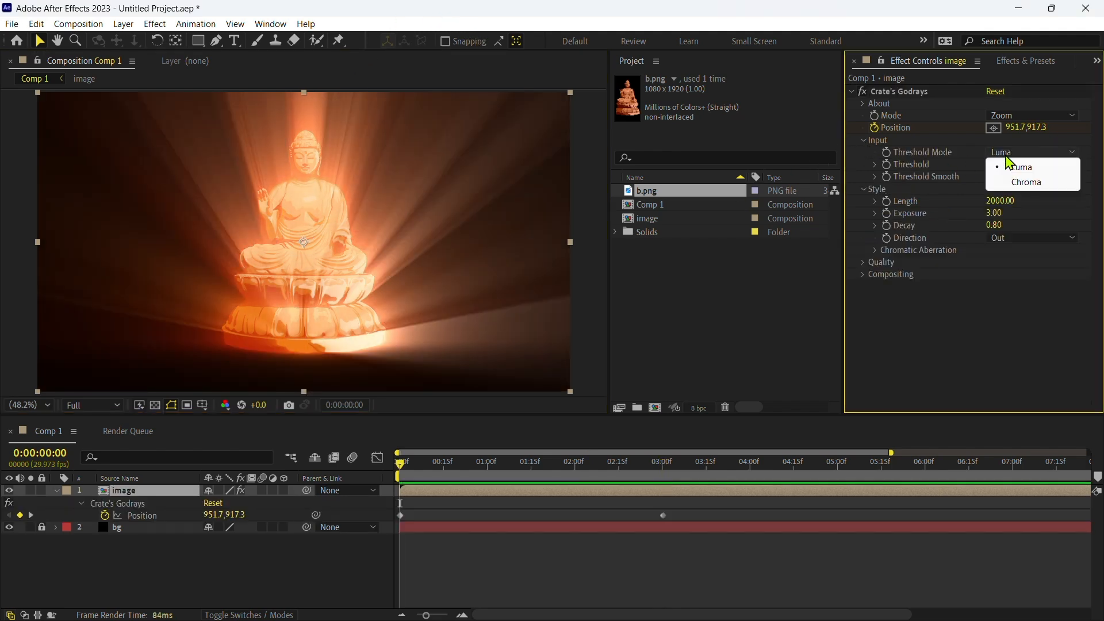
pyautogui.click(1019, 183)
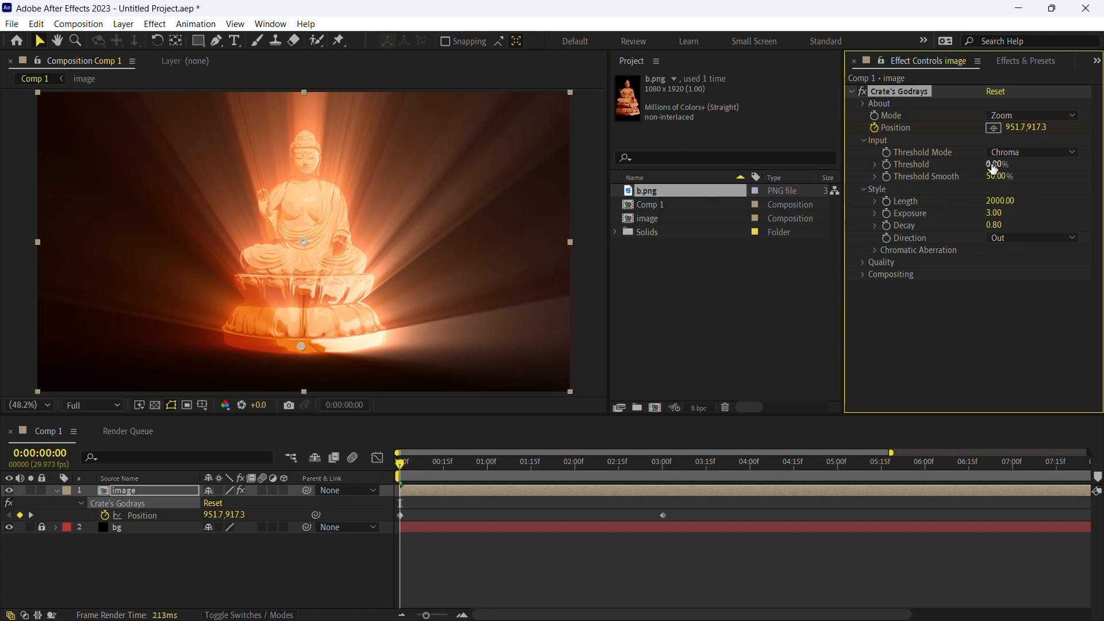
# Step: Keyframe the Godrays Threshold from 141% at 0:00 to 0% at 3 seconds
pyautogui.moveTo(994, 167); pyautogui.dragTo(1090, 164)
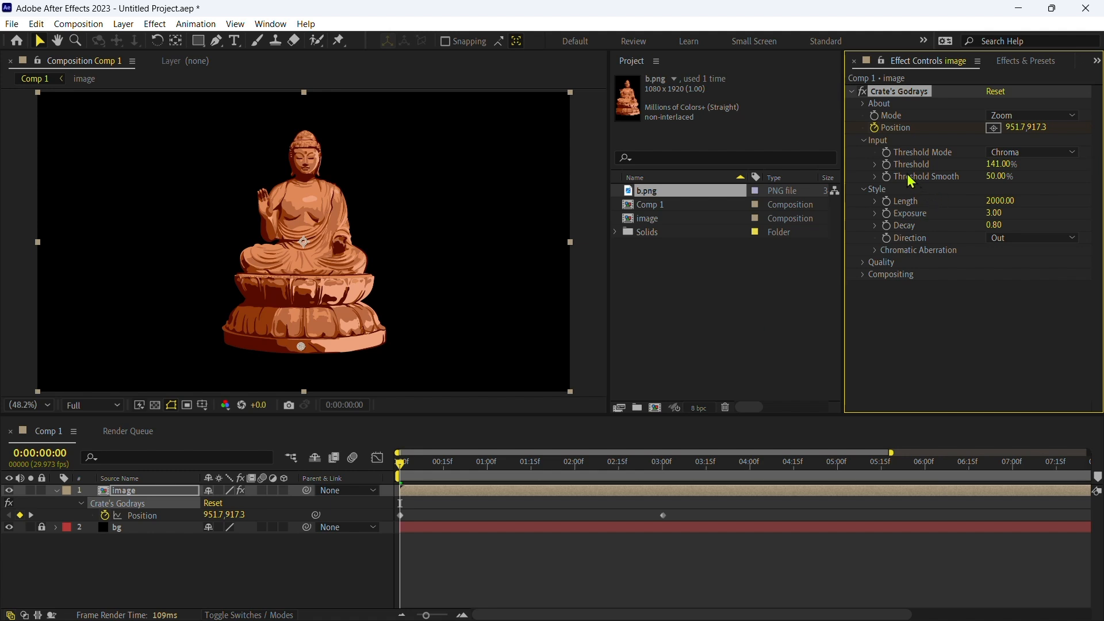
pyautogui.click(886, 164)
pyautogui.moveTo(400, 468); pyautogui.dragTo(668, 469)
pyautogui.click(998, 164)
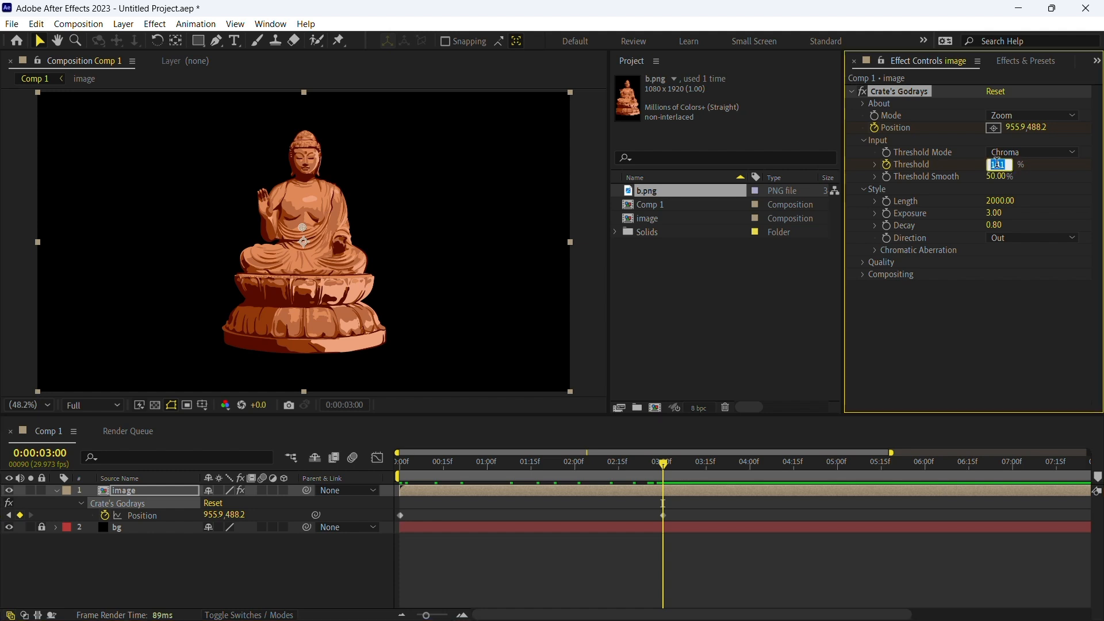
pyautogui.press('Return')
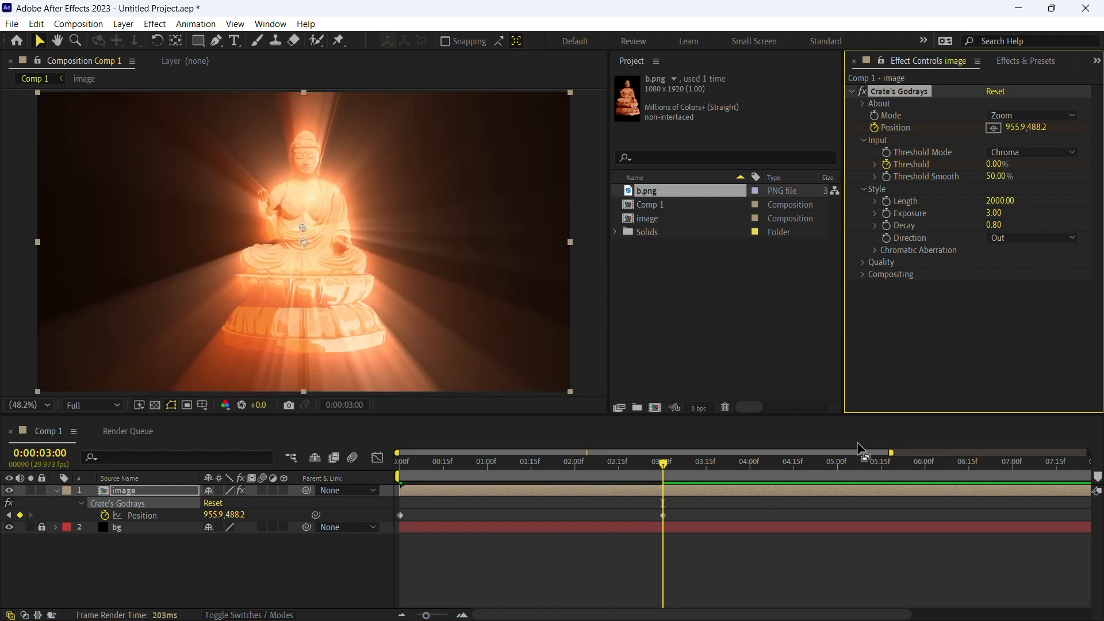
# Step: Apply Easy Ease to all the Position and Threshold keyframes of the Godrays effect
pyautogui.moveTo(666, 470); pyautogui.dragTo(340, 598)
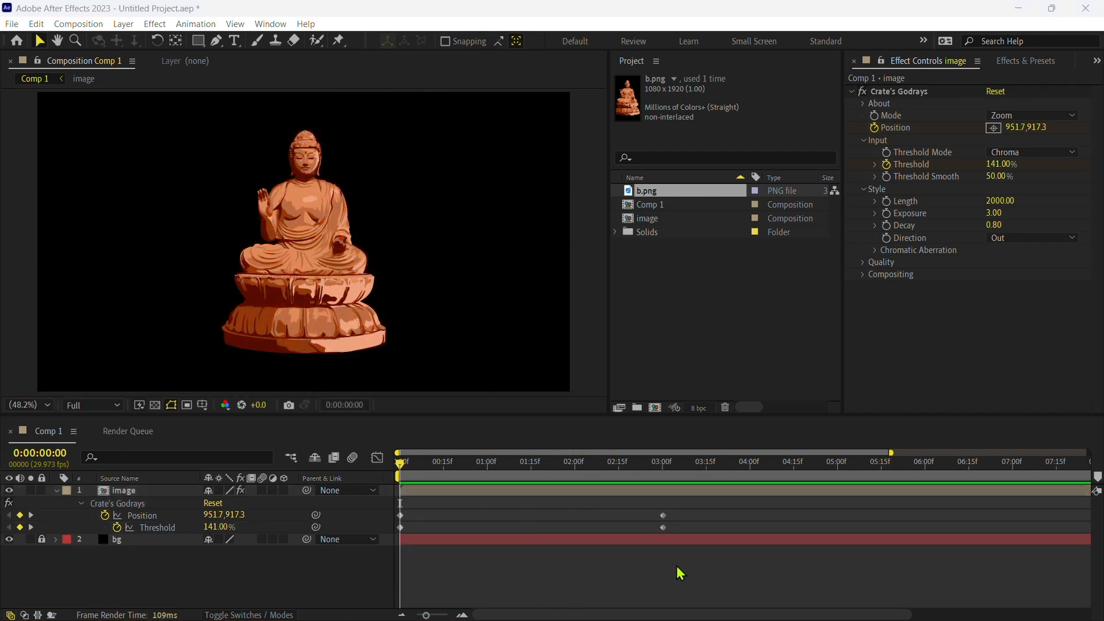
pyautogui.moveTo(685, 568); pyautogui.dragTo(395, 507)
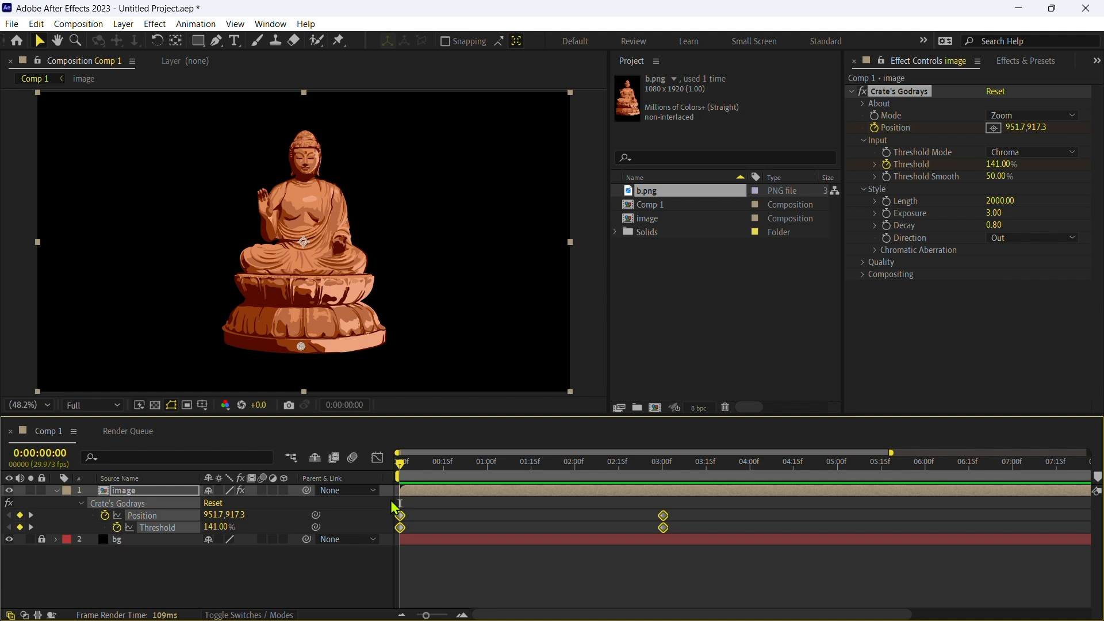
pyautogui.press('F9')
# Step: At 3 seconds, set the Godrays compositing View to Rays Solo
pyautogui.moveTo(402, 463); pyautogui.dragTo(660, 500)
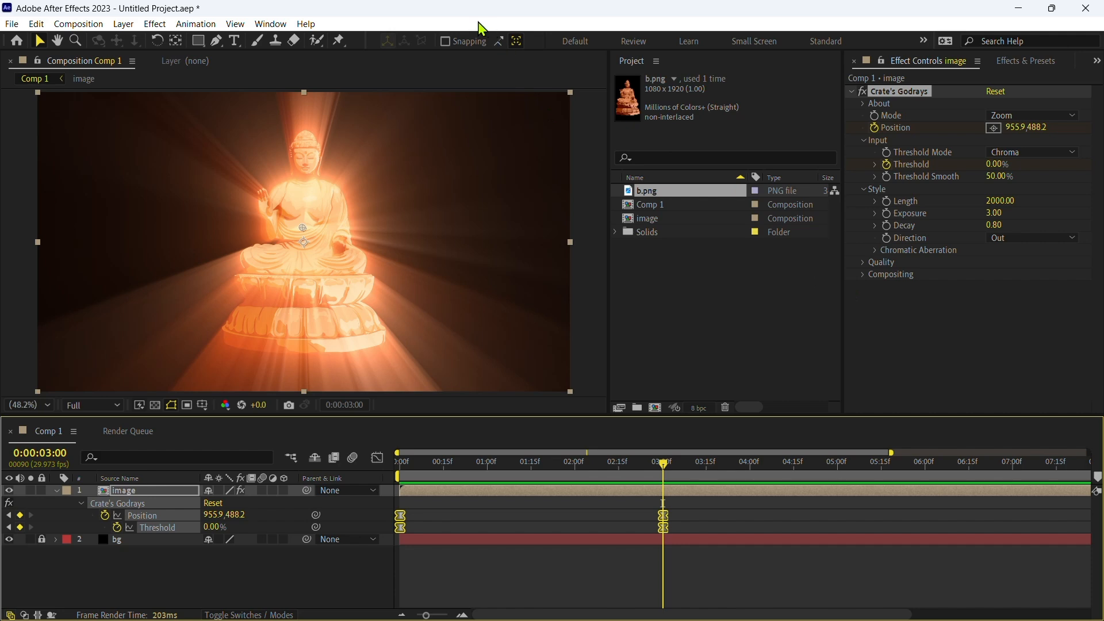
pyautogui.click(865, 275)
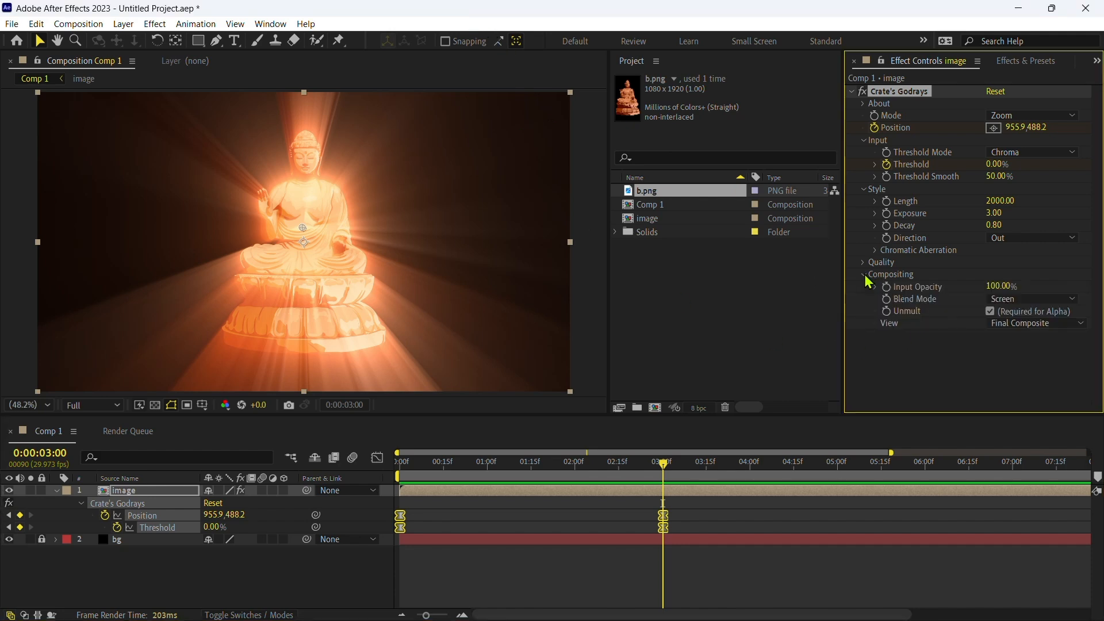
pyautogui.click(1003, 323)
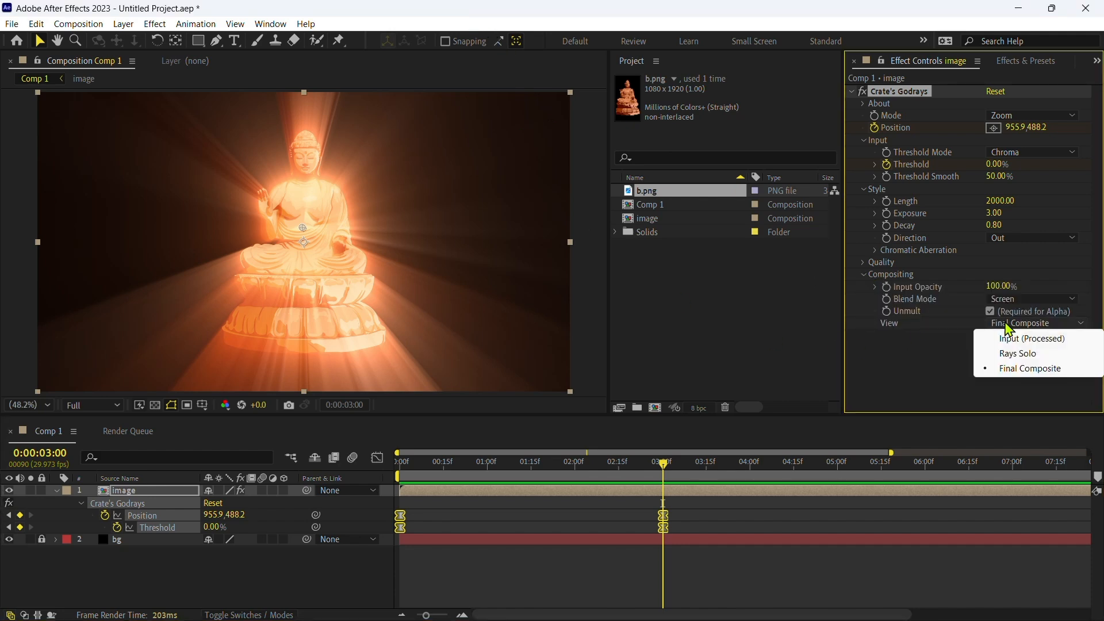
pyautogui.click(1014, 353)
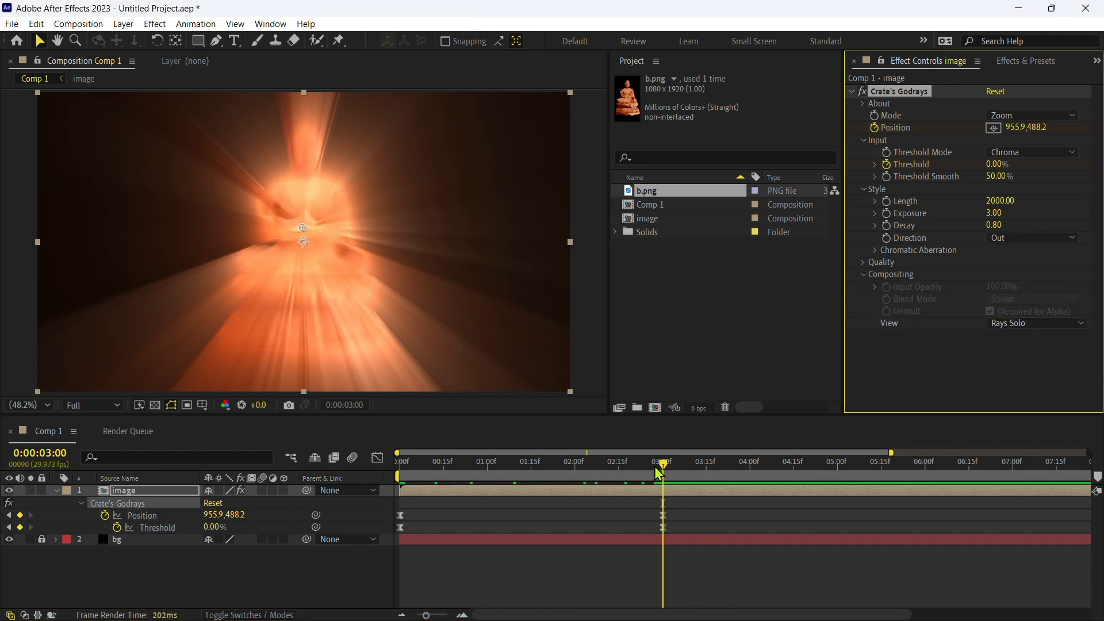
# Step: Rename the image layer that carries the Godrays effect as rays
pyautogui.click(150, 491)
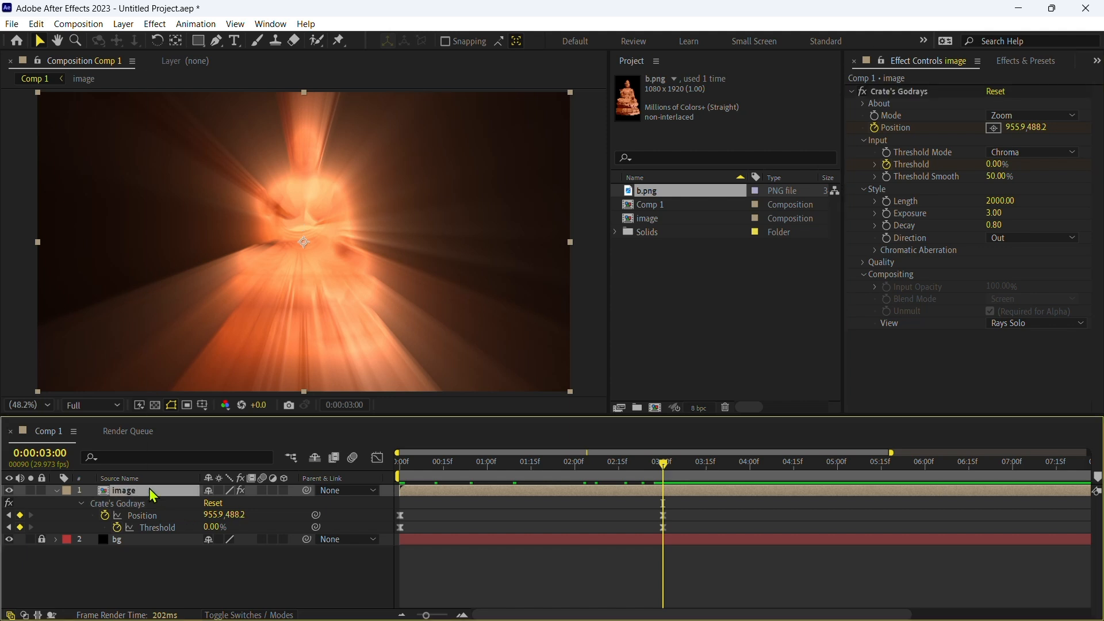
pyautogui.rightClick(150, 488)
pyautogui.click(174, 448)
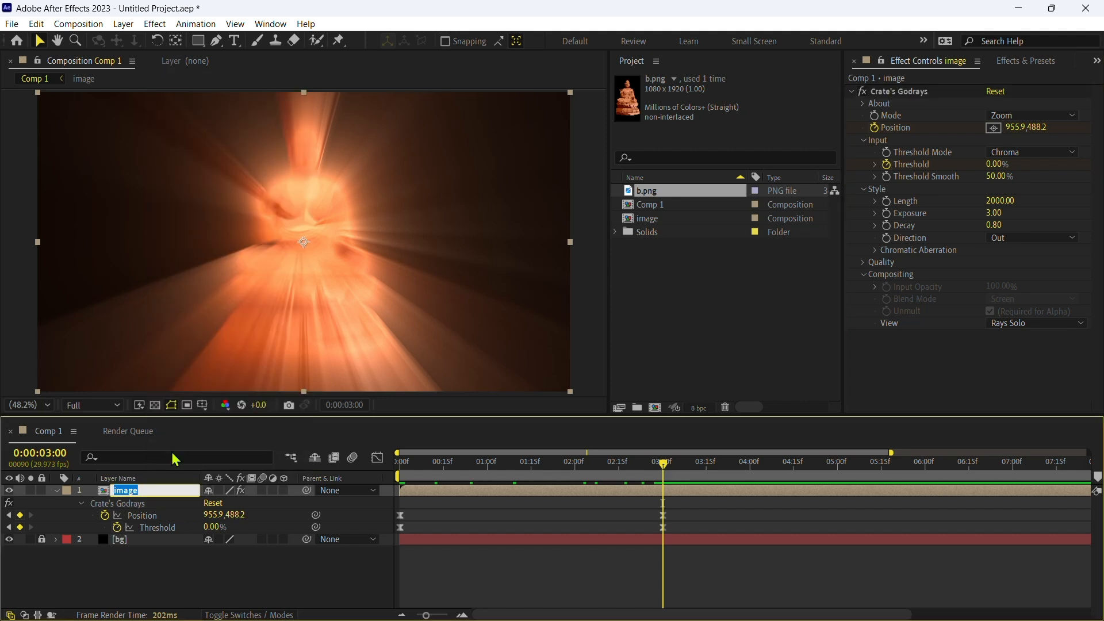
pyautogui.write('rays')
pyautogui.press('Return')
# Step: Collapse and duplicate the rays layer, and rename the duplicate as image
pyautogui.press('u')
pyautogui.hotkey('ctrl', 'd')
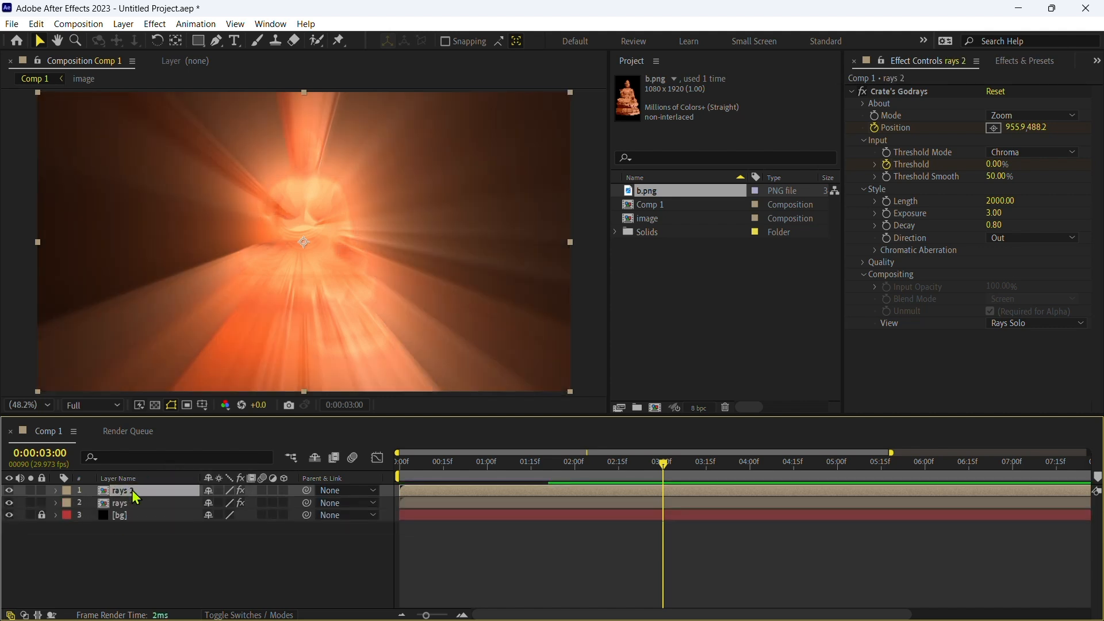
pyautogui.rightClick(133, 490)
pyautogui.click(161, 451)
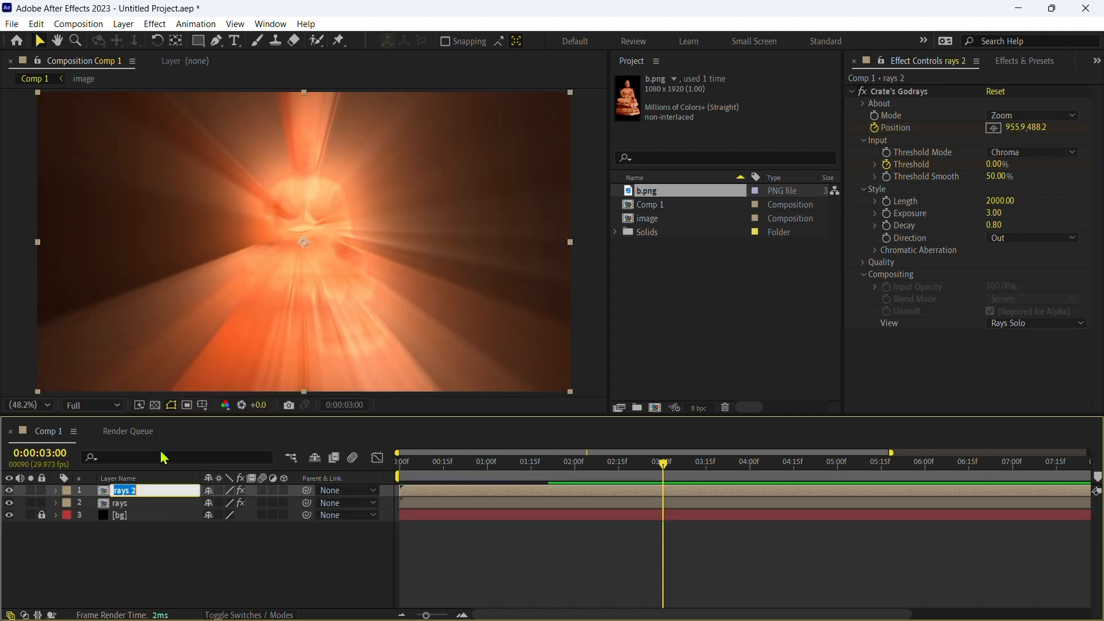
pyautogui.write('image')
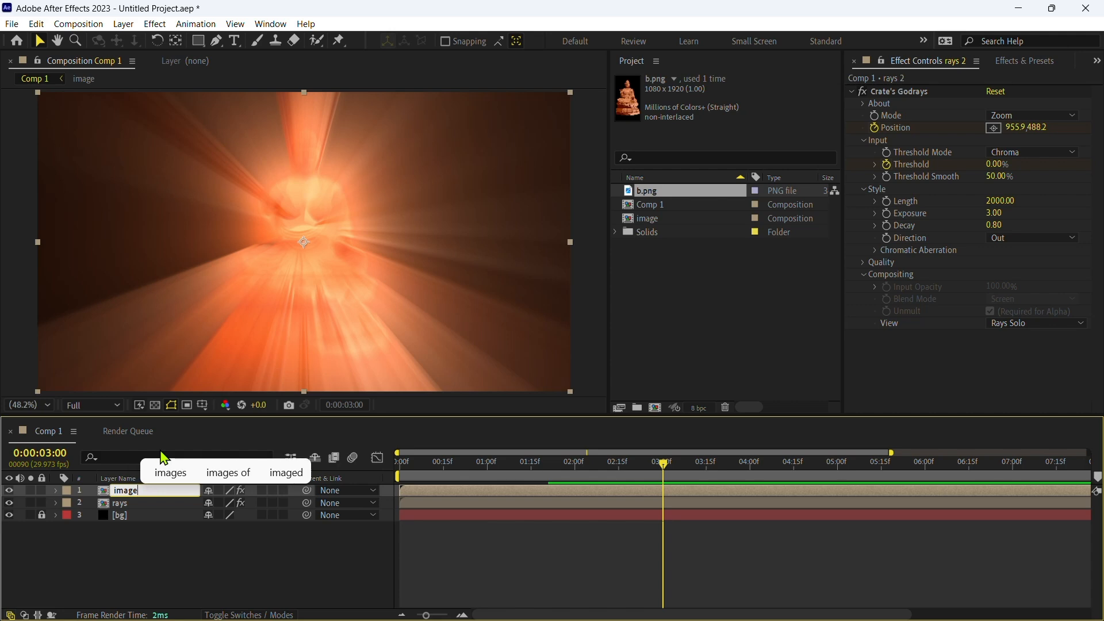
pyautogui.press('Return')
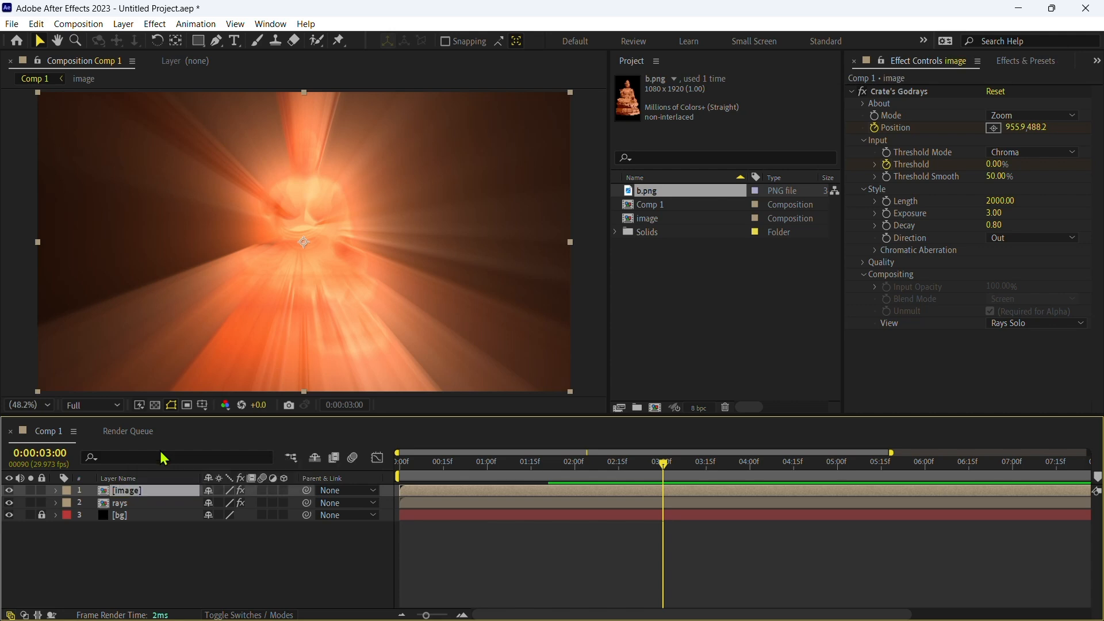
# Step: Delete the Crate's Godrays effect from the duplicated image layer
pyautogui.click(902, 92)
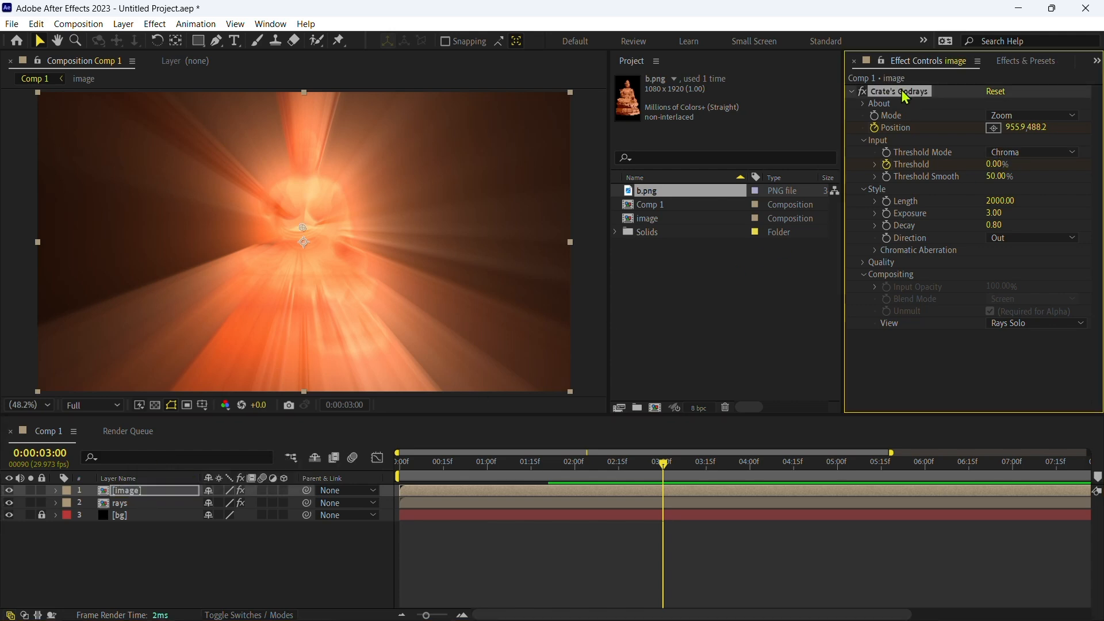
pyautogui.press('Delete')
pyautogui.click(219, 570)
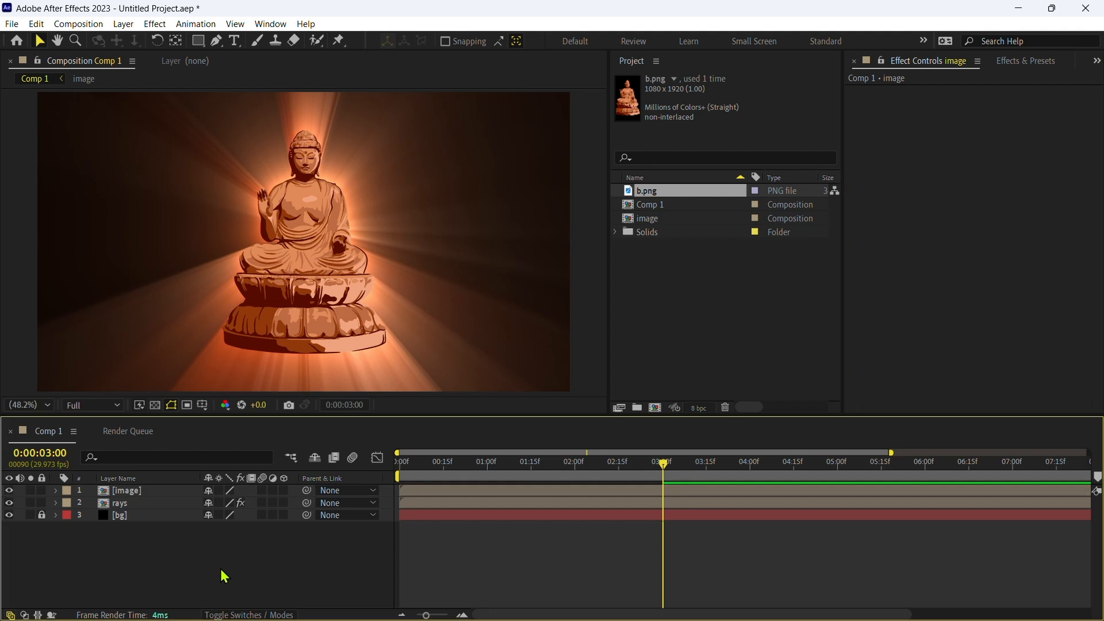
# Step: Apply the Levels effect to the topmost image layer
pyautogui.click(152, 491)
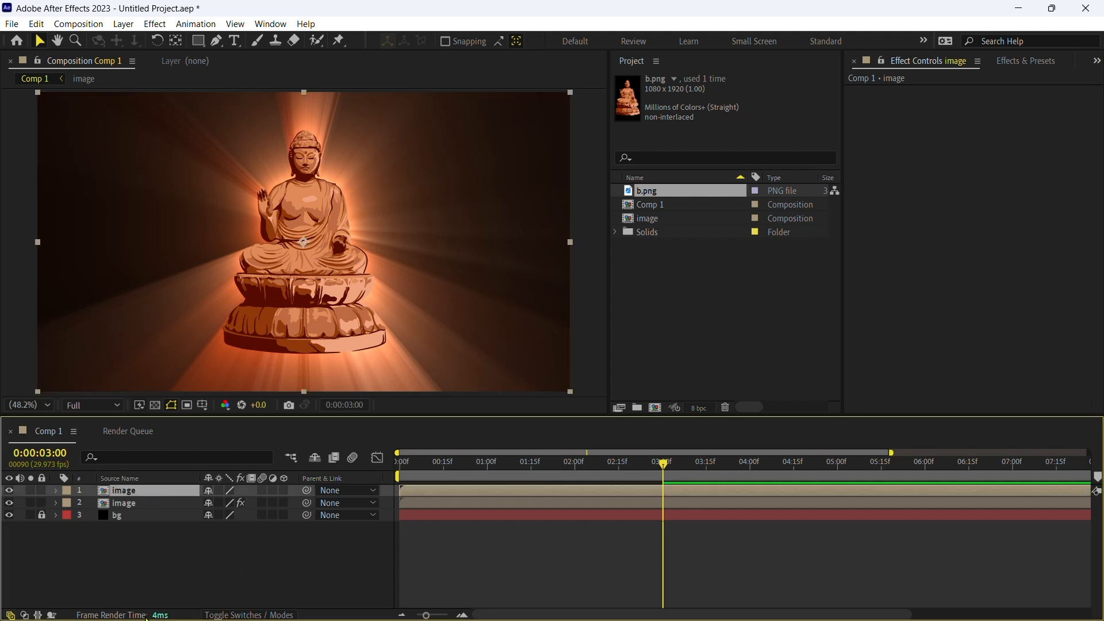
pyautogui.hotkey('ctrl', 'space')
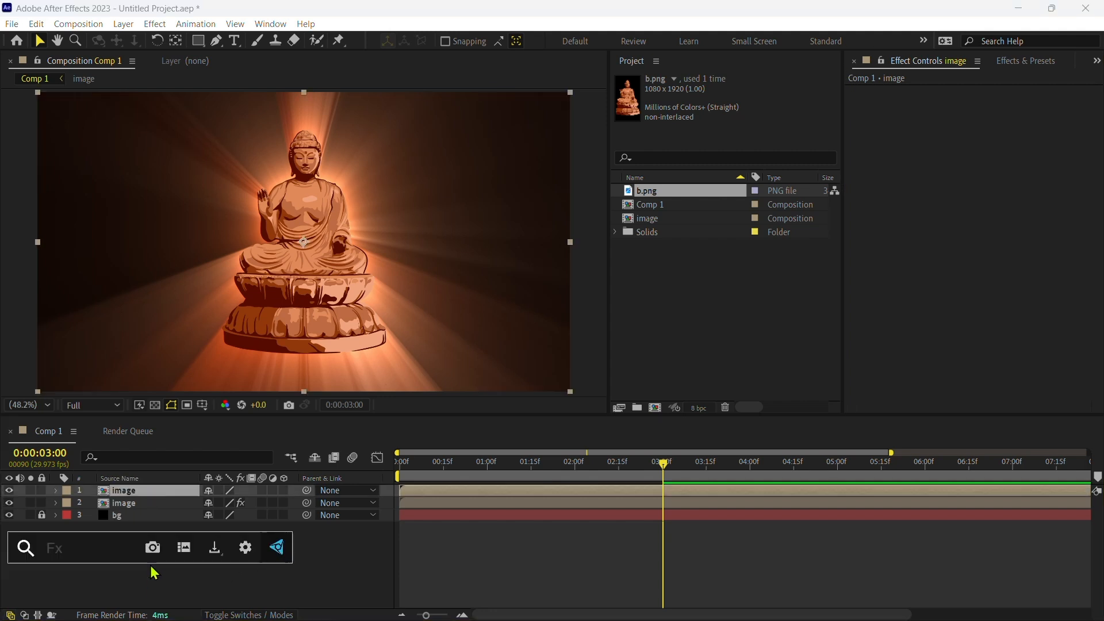
pyautogui.write('leve')
pyautogui.press('Return')
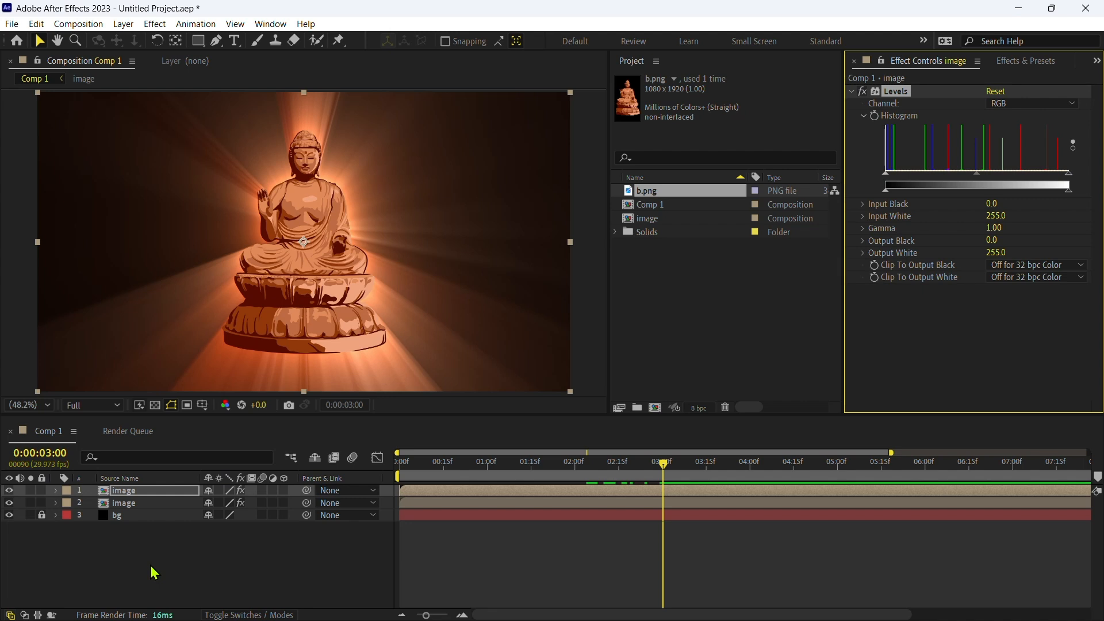
# Step: At 0:00:02:03, keyframe the Levels Histogram with Output White lowered to 15 so the statue darkens
pyautogui.moveTo(664, 464); pyautogui.dragTo(585, 484)
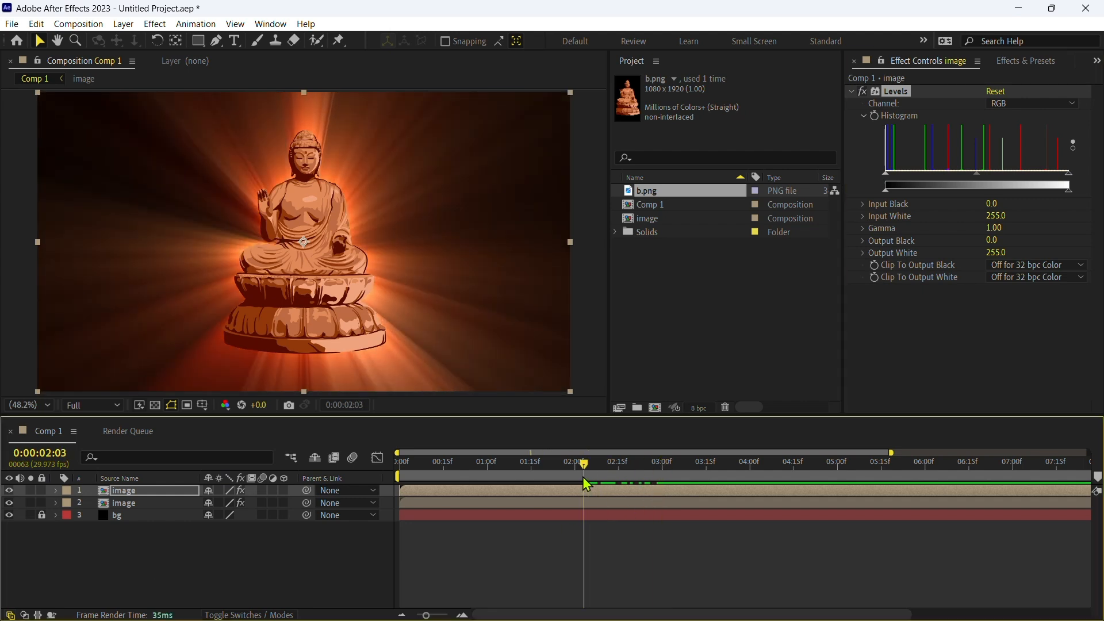
pyautogui.click(1071, 196)
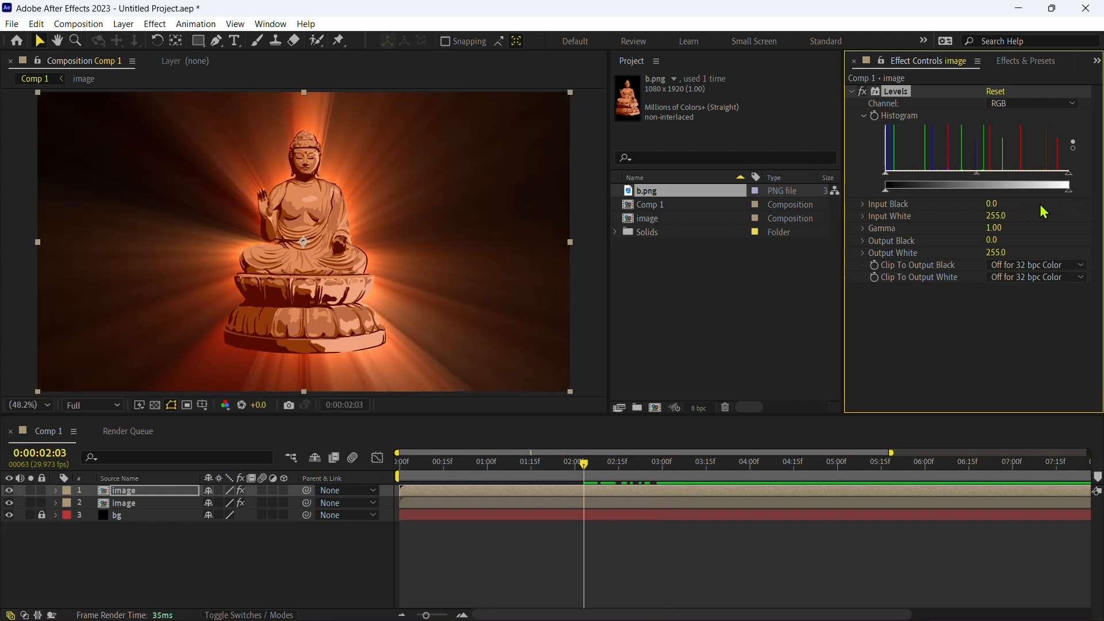
pyautogui.moveTo(1072, 196); pyautogui.dragTo(895, 220)
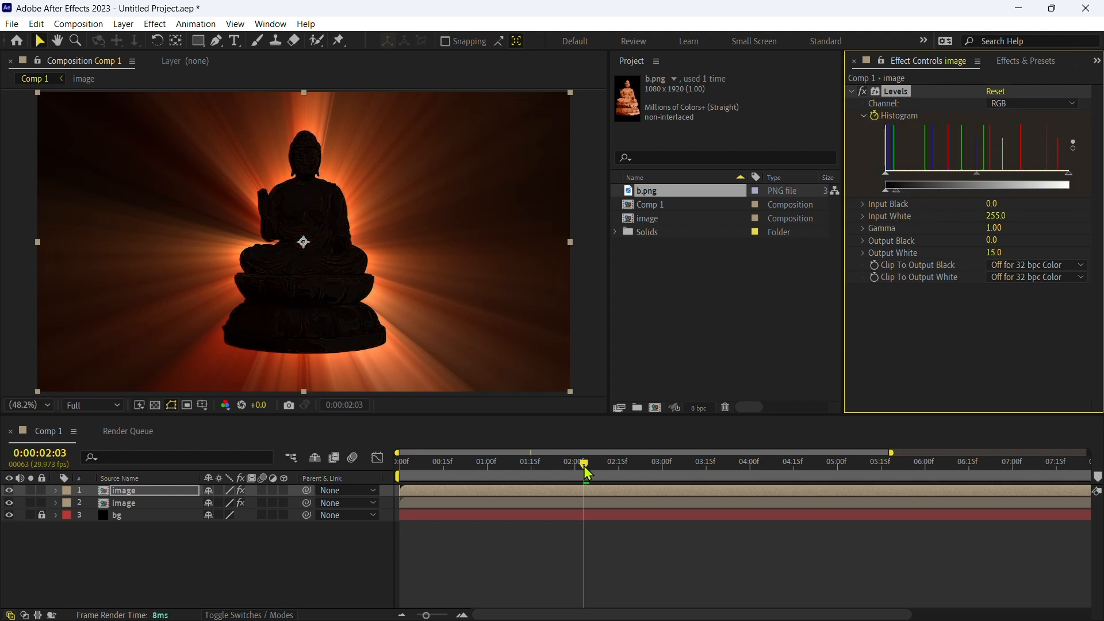
# Step: At 0:00:03:15, reset Levels to add a second Histogram keyframe, reveal the layer's keyframes and scrub back through the fade
pyautogui.moveTo(587, 471); pyautogui.dragTo(706, 467)
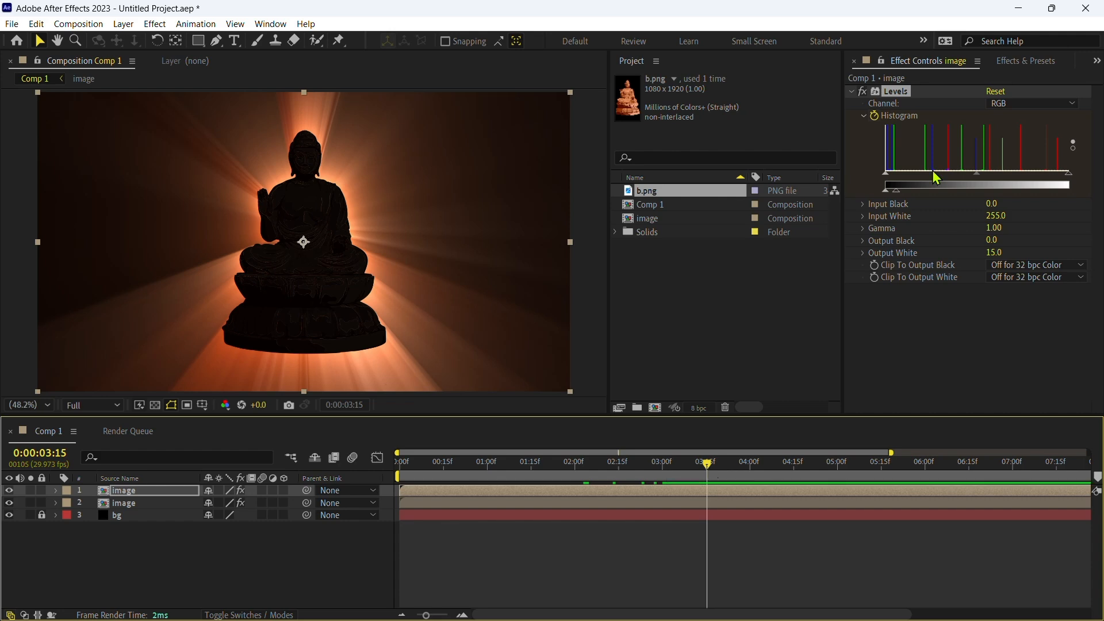
pyautogui.click(992, 92)
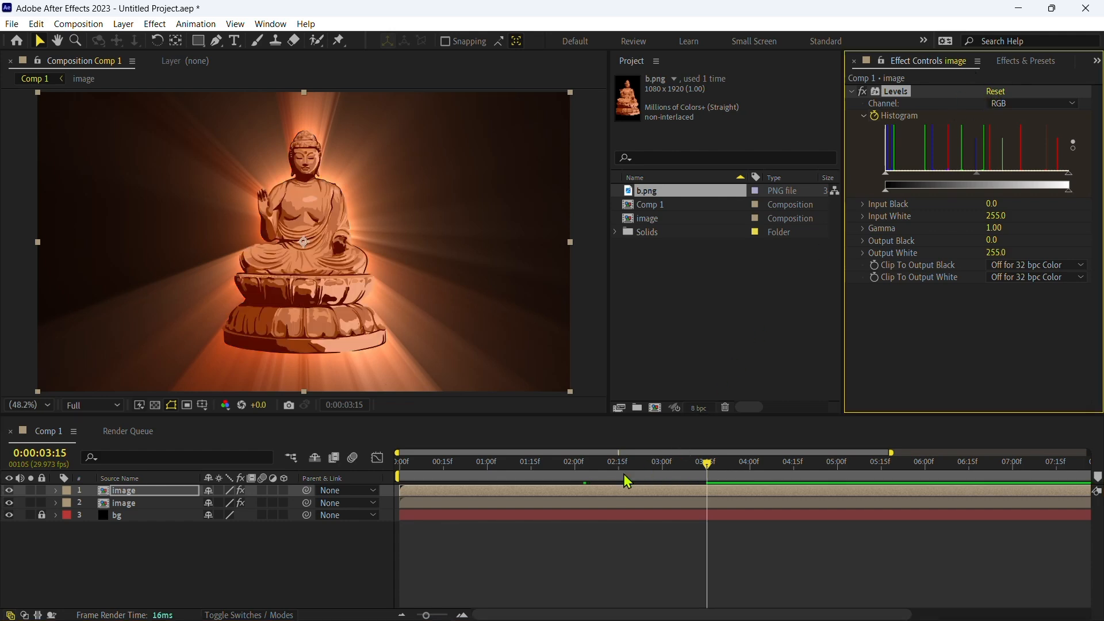
pyautogui.click(617, 488)
pyautogui.press('u')
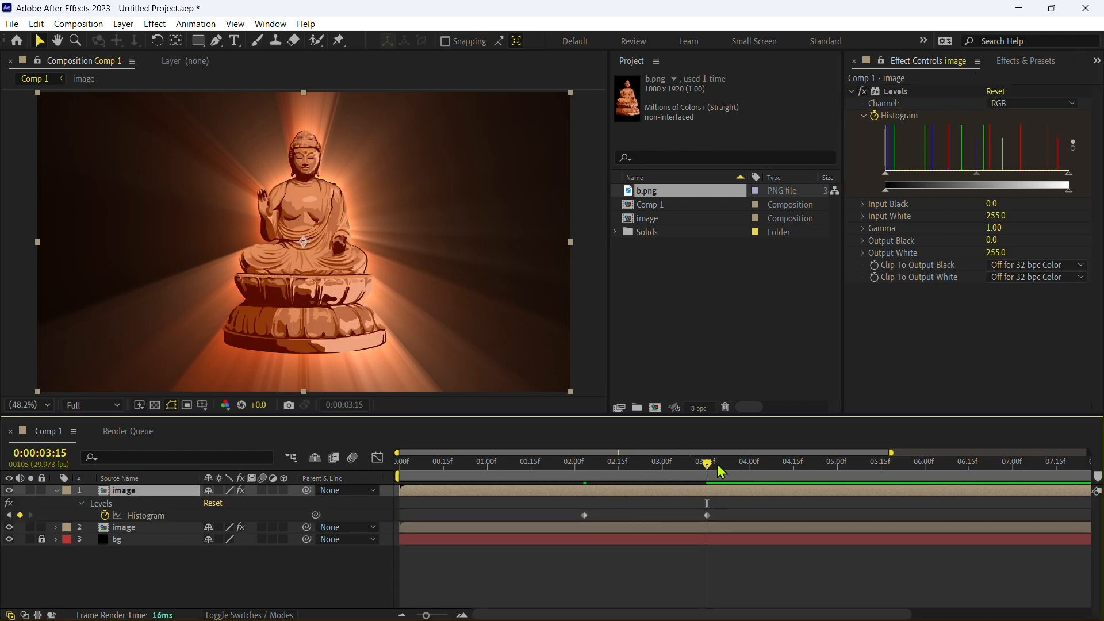
pyautogui.moveTo(720, 472); pyautogui.dragTo(399, 518)
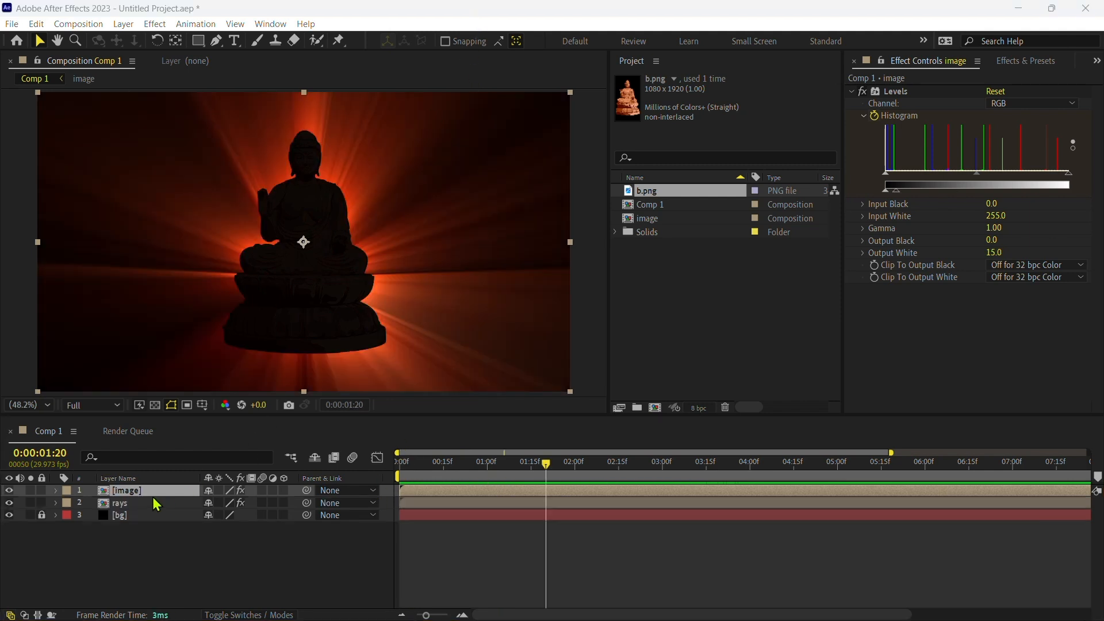
# Step: Duplicate the image layer and rename the top copy as light
pyautogui.click(154, 494)
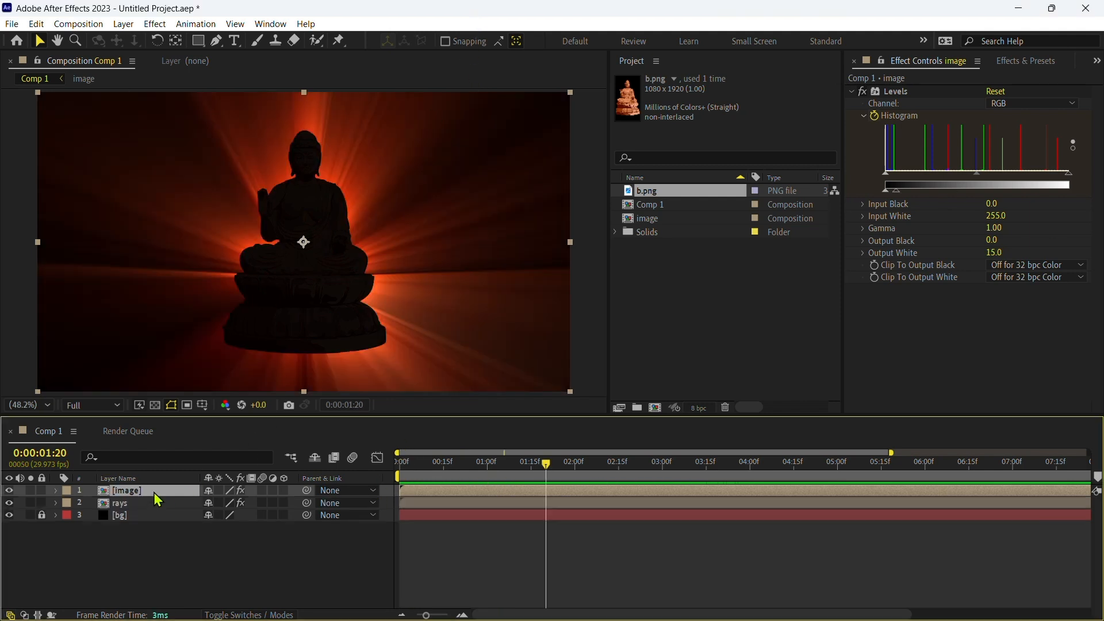
pyautogui.hotkey('ctrl', 'd')
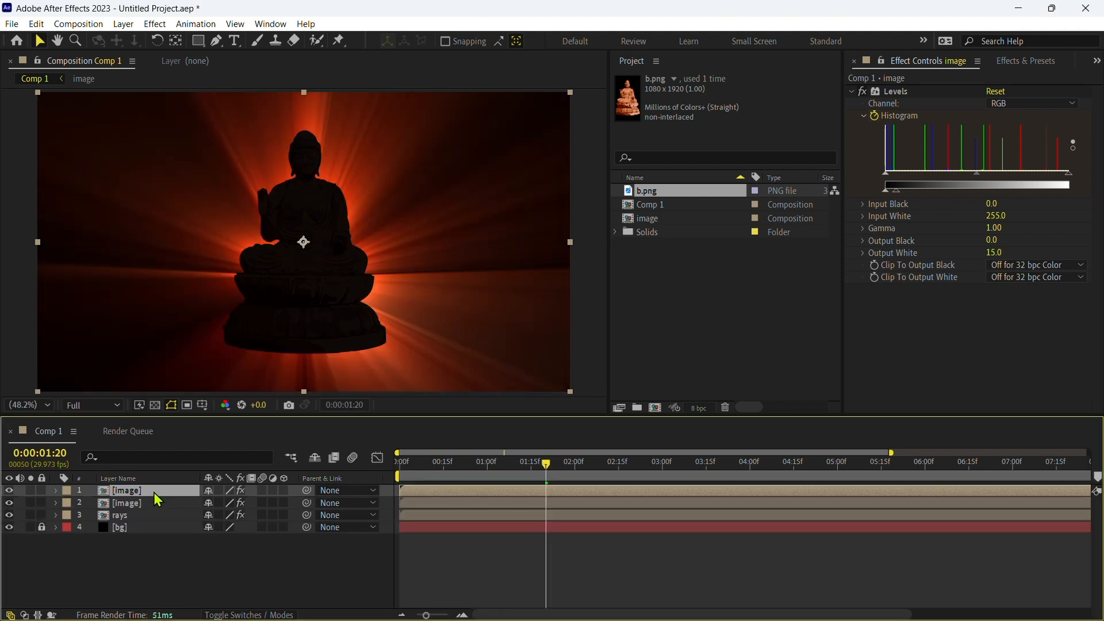
pyautogui.rightClick(154, 493)
pyautogui.click(195, 453)
pyautogui.write('light')
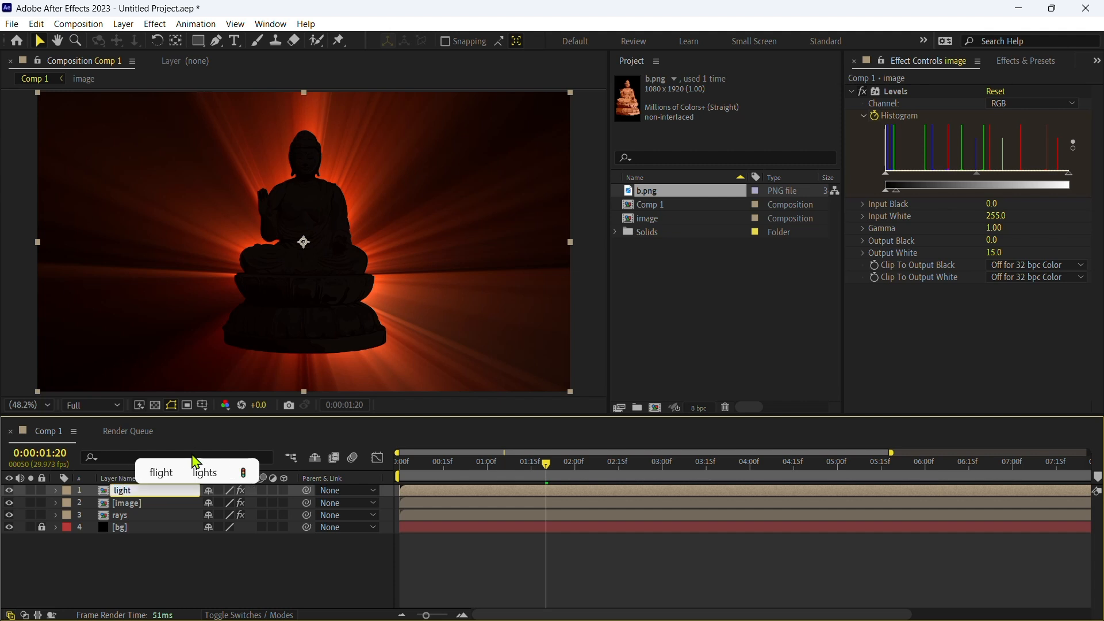
pyautogui.press('Return')
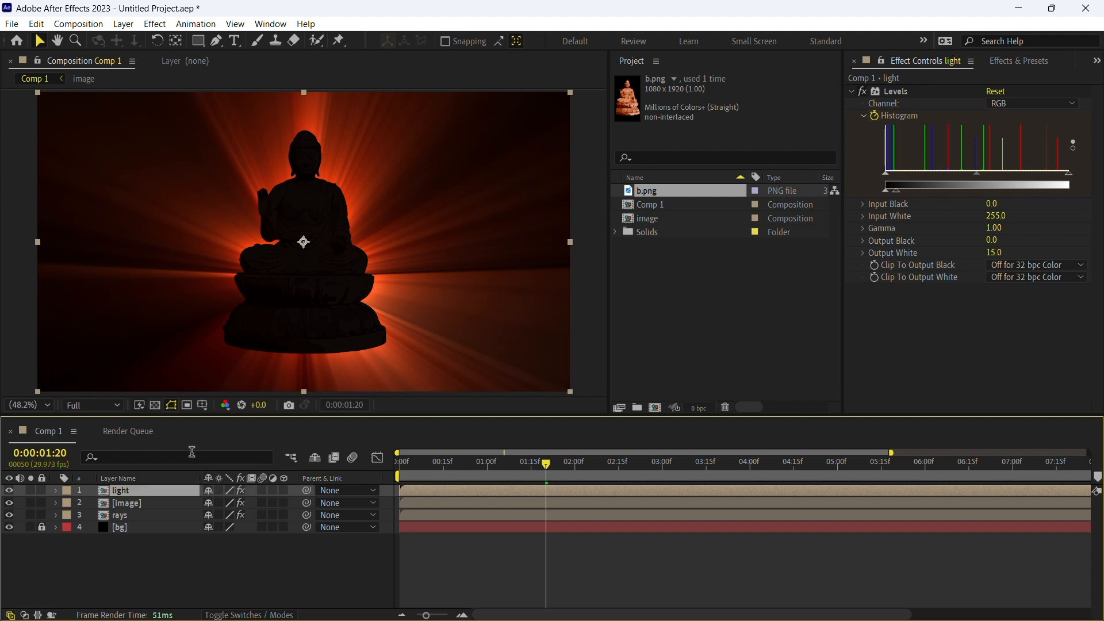
# Step: Replace the Levels effect on the light layer with Crate's Light Wrap, dismissing the rasterization warning
pyautogui.click(890, 93)
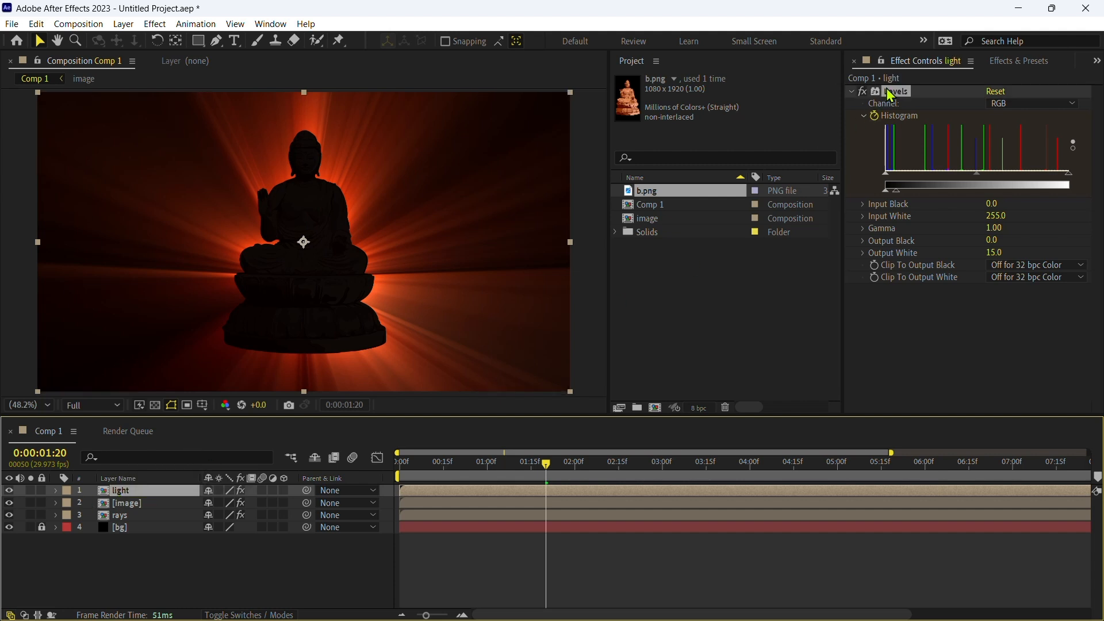
pyautogui.press('Delete')
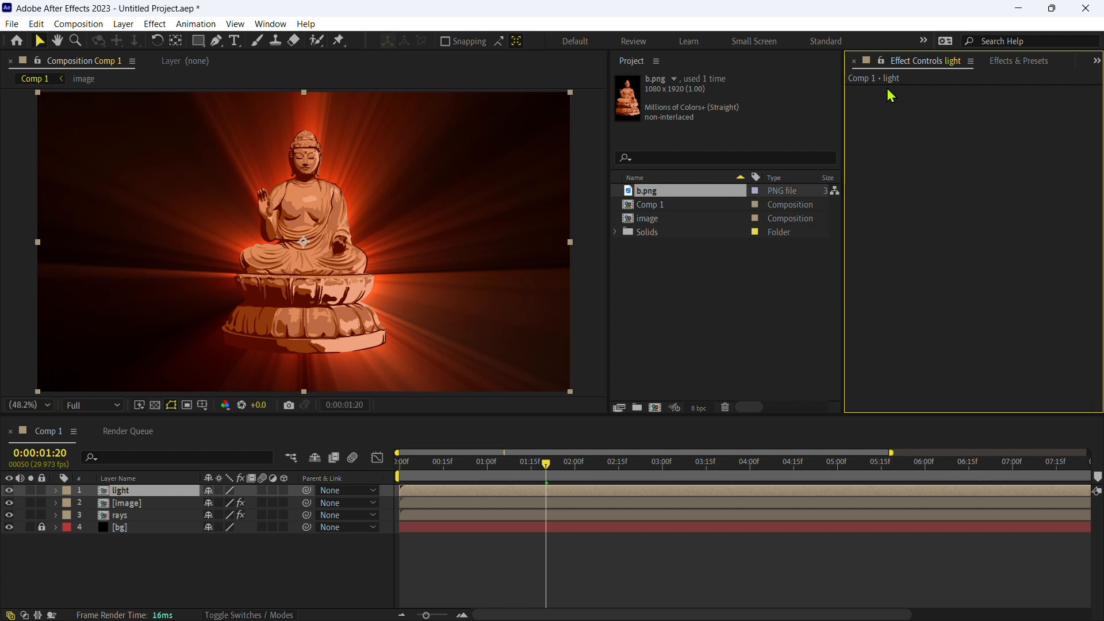
pyautogui.click(134, 494)
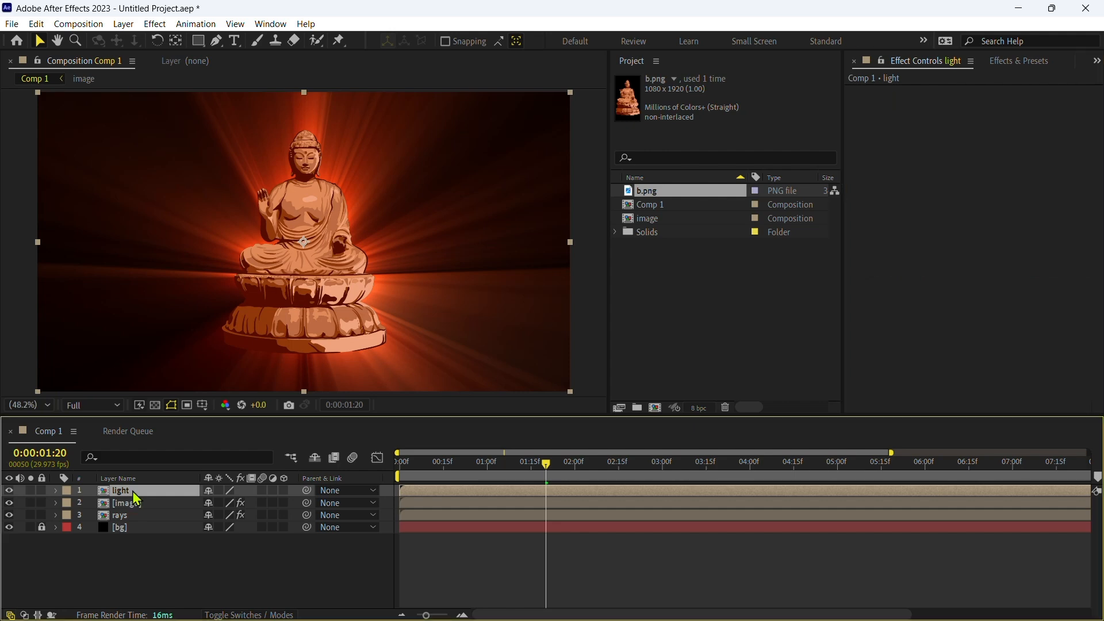
pyautogui.hotkey('ctrl', 'space')
pyautogui.write('ligh')
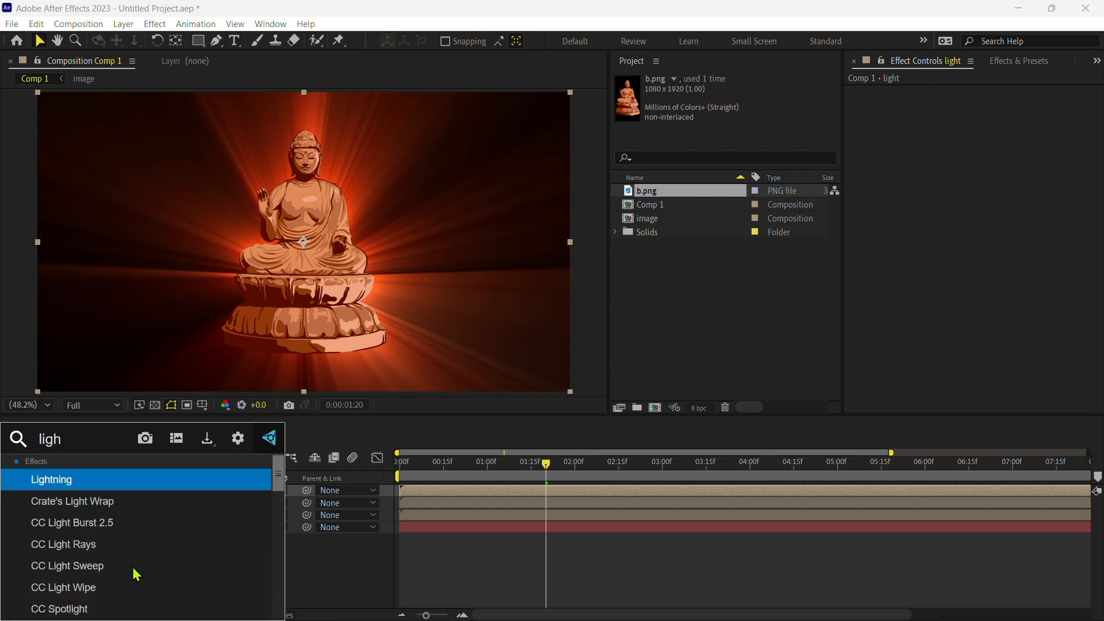
pyautogui.click(119, 501)
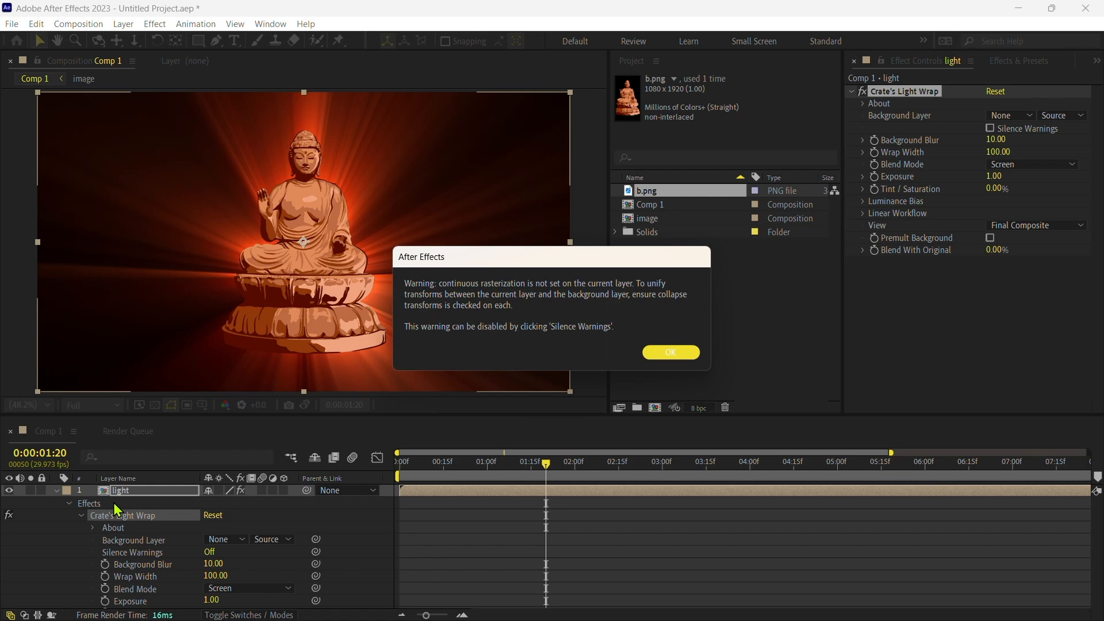
pyautogui.click(664, 352)
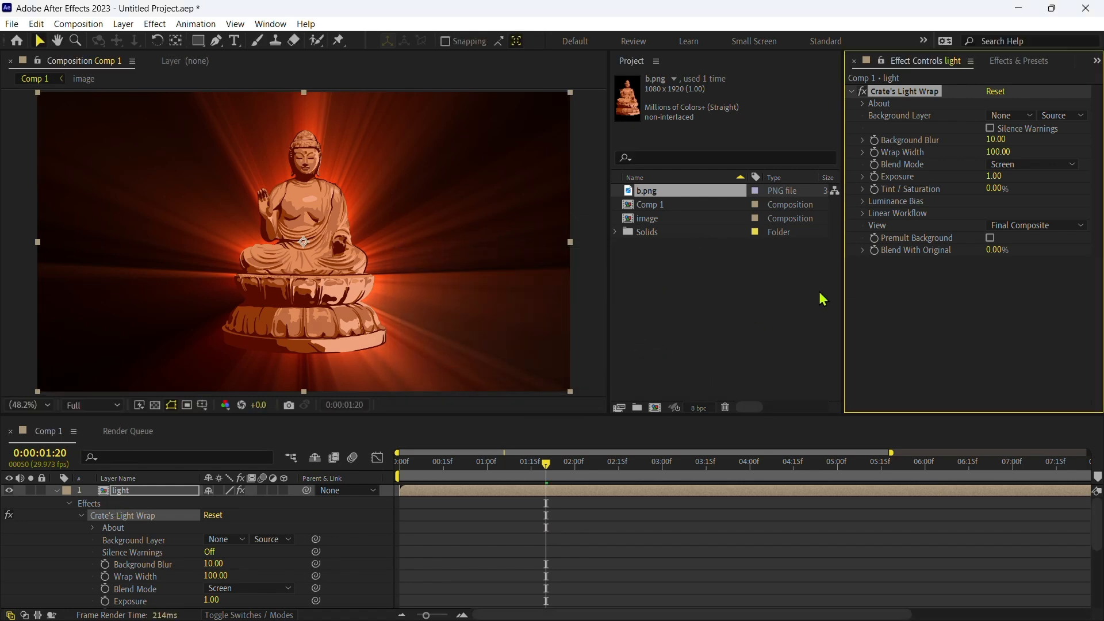
# Step: Collapse the light layer and set its blending mode to Screen
pyautogui.click(56, 490)
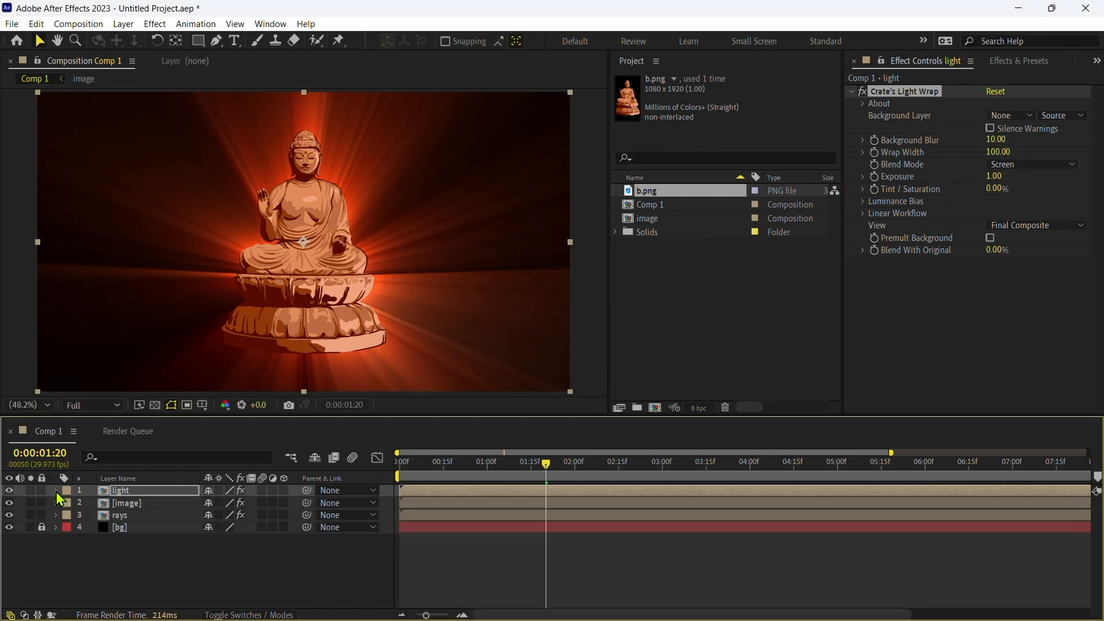
pyautogui.click(219, 489)
pyautogui.click(274, 271)
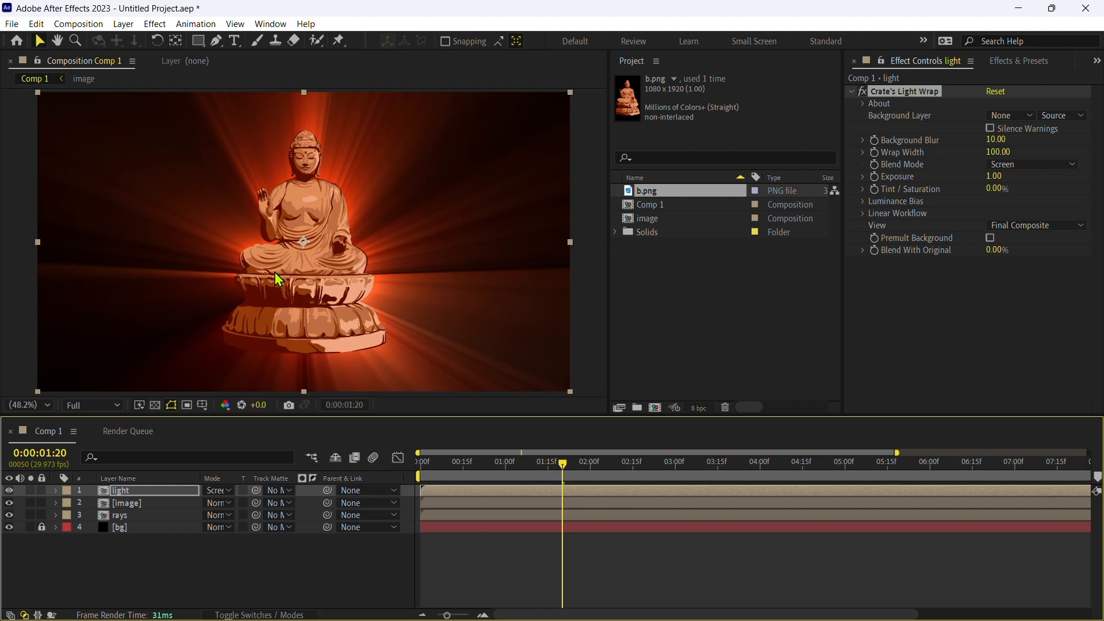
# Step: Set the Light Wrap's Background Layer to the light layer and its View to Wrap Solo
pyautogui.click(1007, 117)
pyautogui.click(1024, 151)
pyautogui.click(1012, 164)
pyautogui.click(1012, 212)
pyautogui.click(1035, 225)
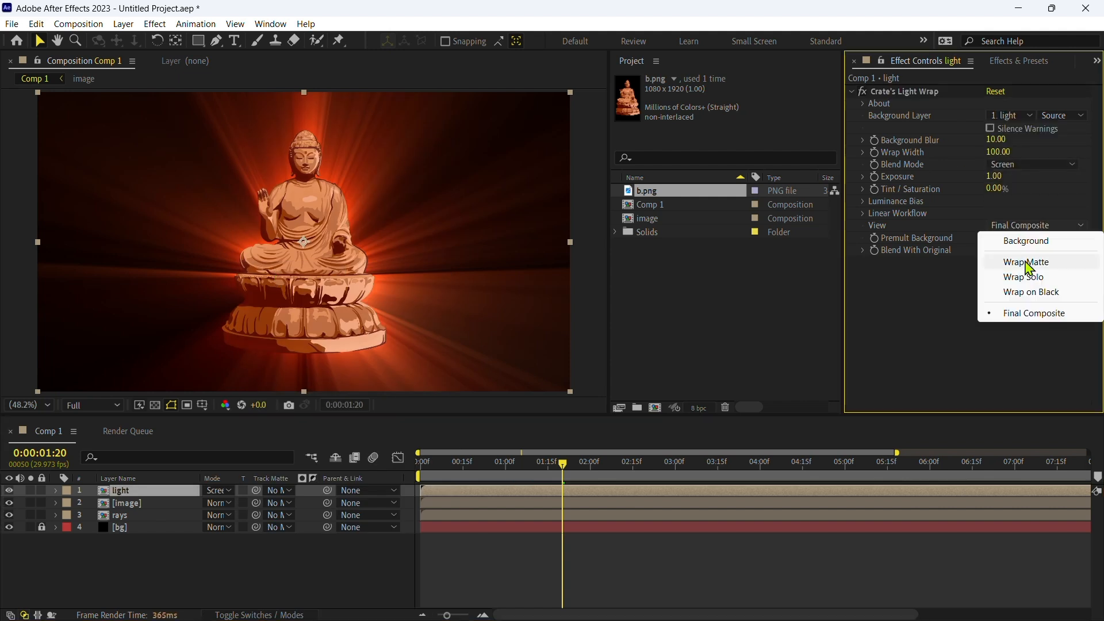
pyautogui.click(1026, 277)
# Step: Set the light layer's Background Blur to 0 and Wrap Width to 28
pyautogui.click(996, 139)
pyautogui.write('0')
pyautogui.press('Return')
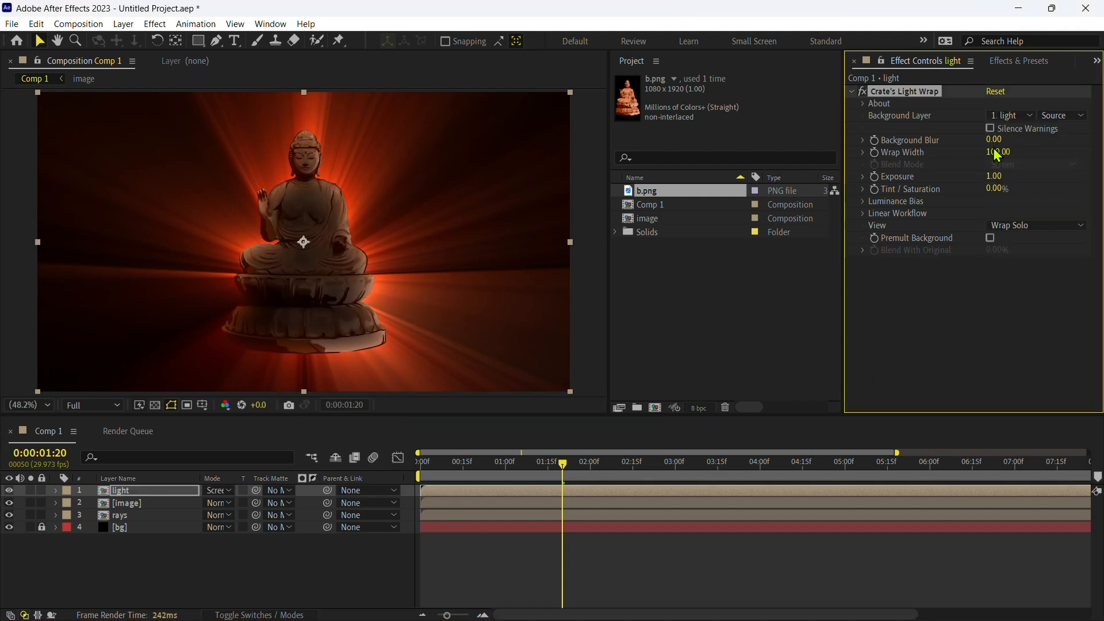
pyautogui.click(998, 152)
pyautogui.write('28')
pyautogui.press('Return')
# Step: Set the Light Wrap Exposure to 0.4 and Tint / Saturation to 25%, and check the result at 0:00:01:01
pyautogui.click(993, 176)
pyautogui.write('0.')
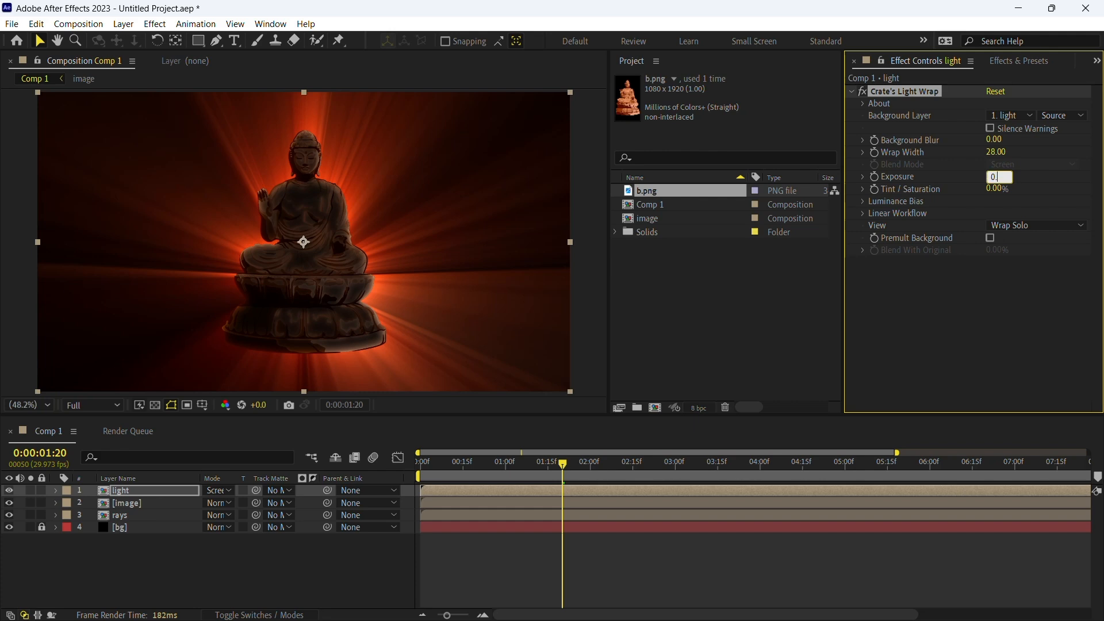
pyautogui.write('4')
pyautogui.press('Return')
pyautogui.click(998, 188)
pyautogui.write('25')
pyautogui.press('Return')
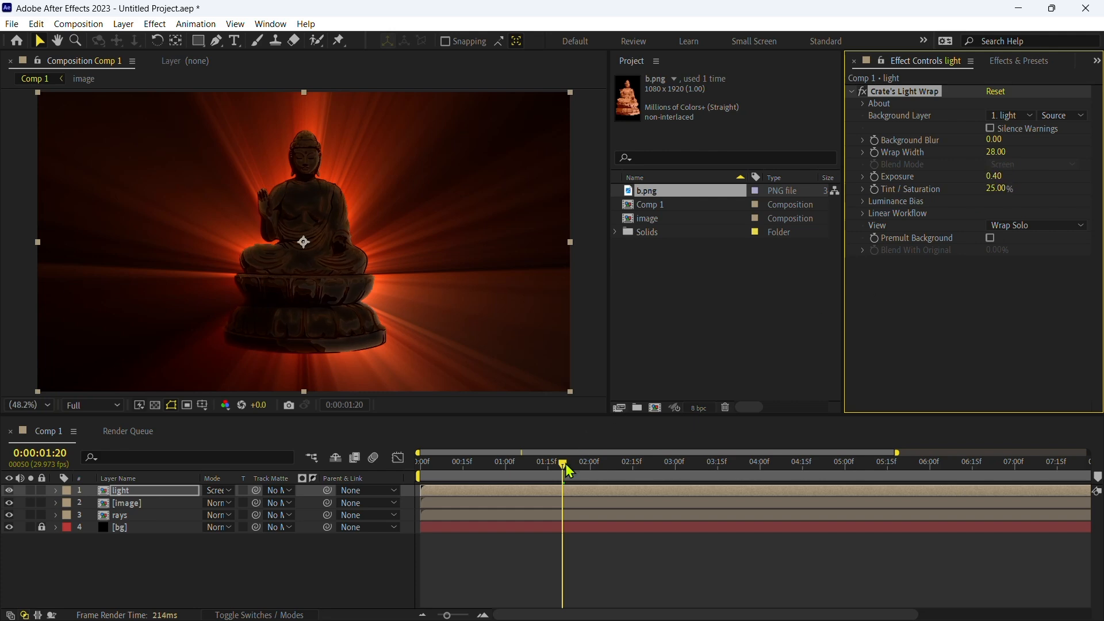
pyautogui.moveTo(569, 471); pyautogui.dragTo(509, 471)
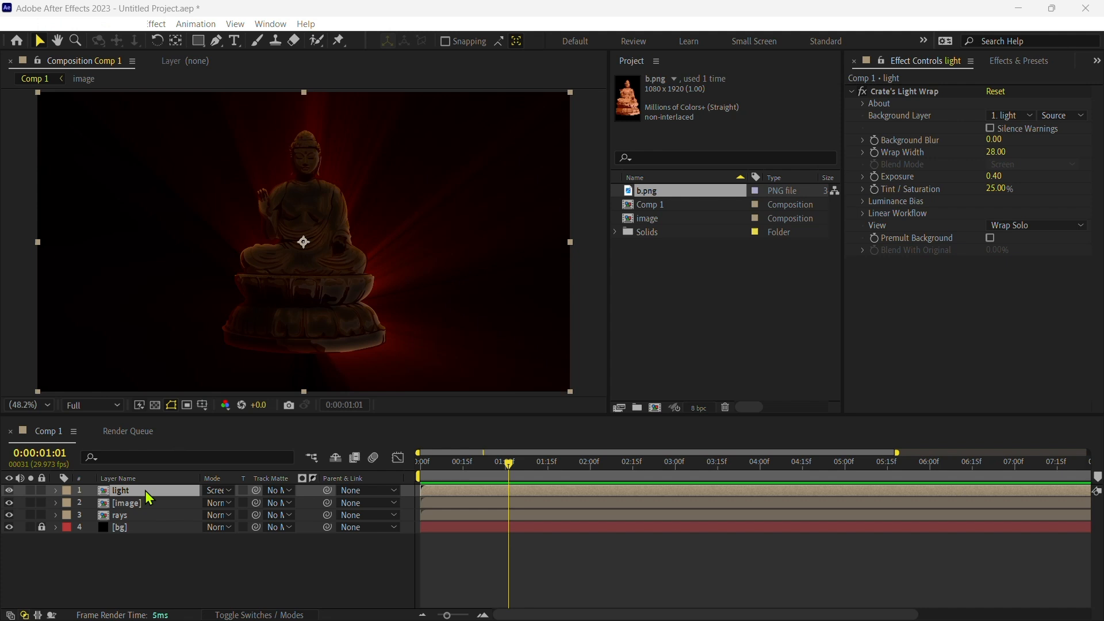
# Step: Duplicate the light layer and solo the copy
pyautogui.click(145, 491)
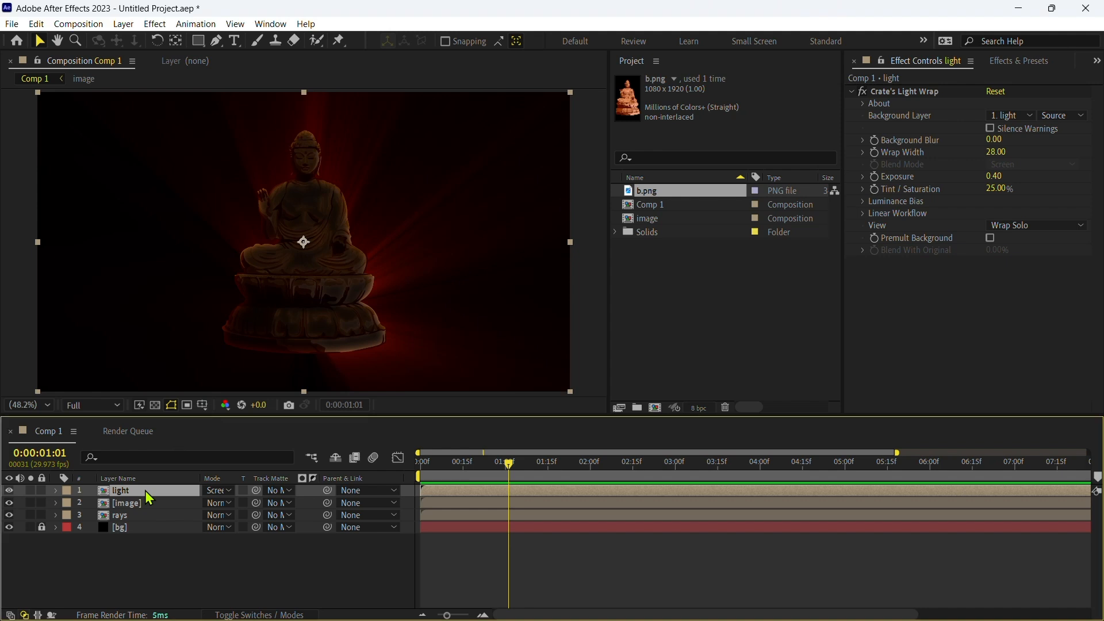
pyautogui.hotkey('ctrl', 'd')
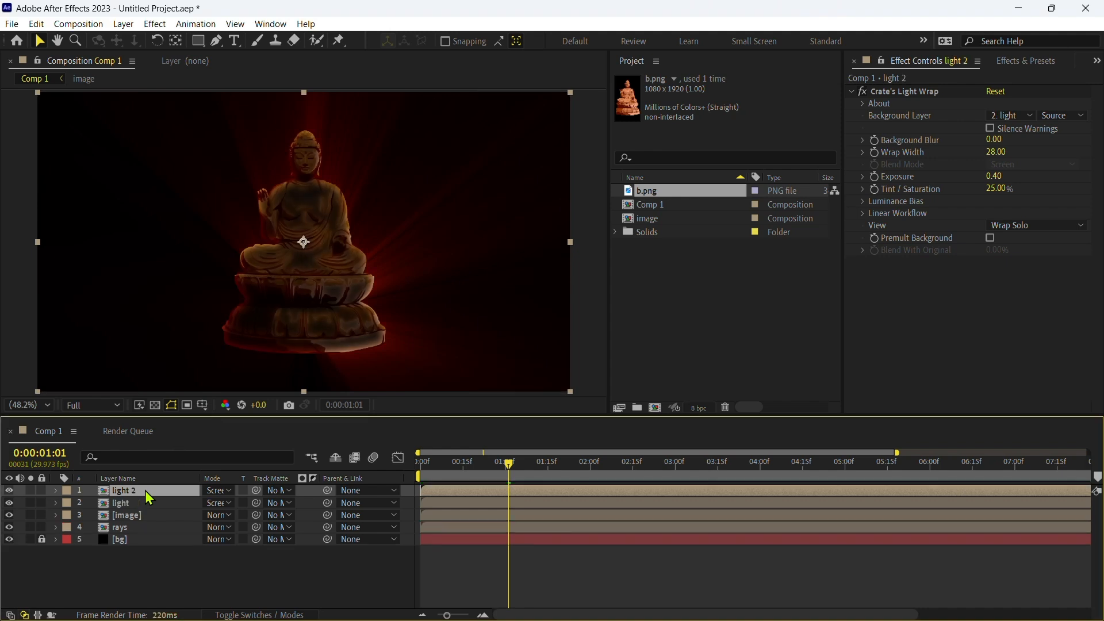
pyautogui.click(31, 490)
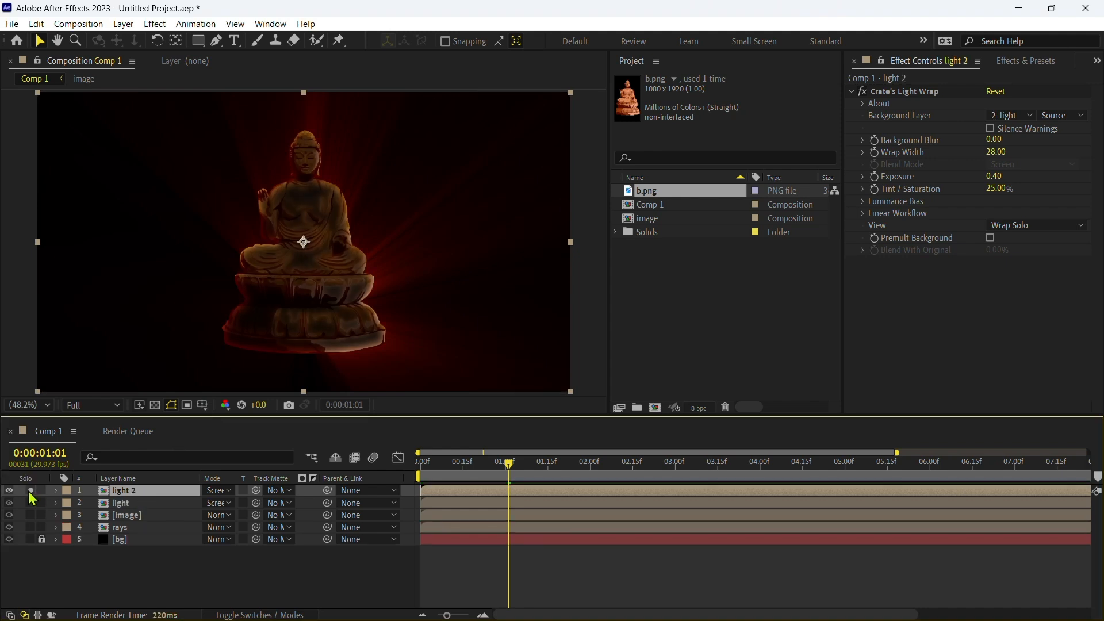
# Step: Set the duplicated light layer's Light Wrap Background Layer to rays, using Effects & Masks as the source
pyautogui.click(1007, 118)
pyautogui.click(1025, 205)
pyautogui.click(1060, 116)
pyautogui.click(1035, 165)
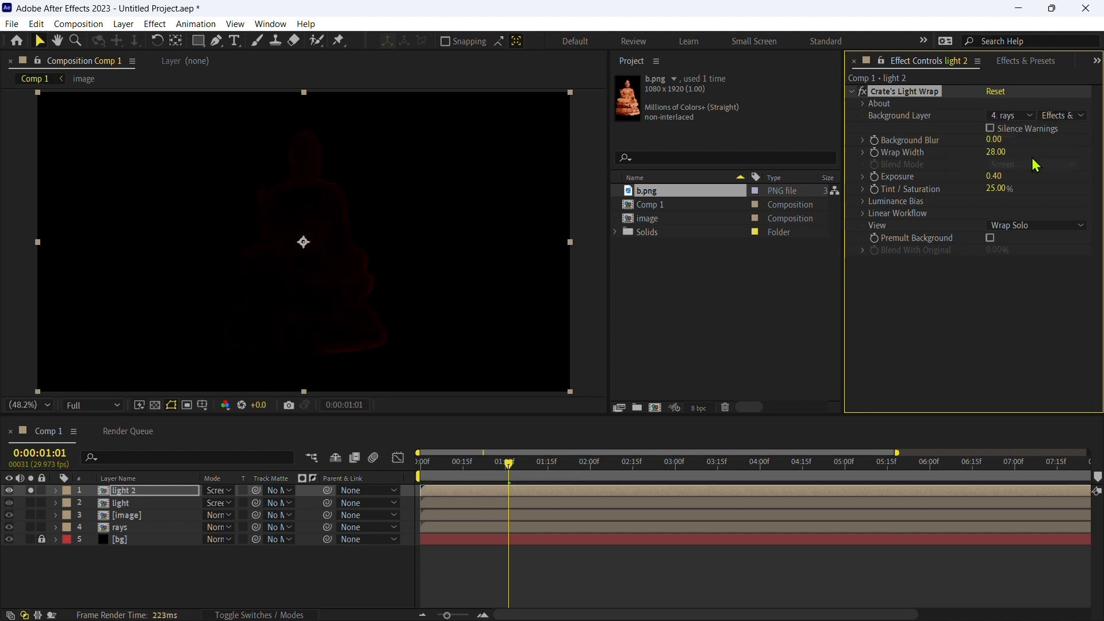
# Step: Set the Background Blur to 10 and the Wrap Width to 70 on the duplicated light layer
pyautogui.click(992, 140)
pyautogui.write('1')
pyautogui.press('Return')
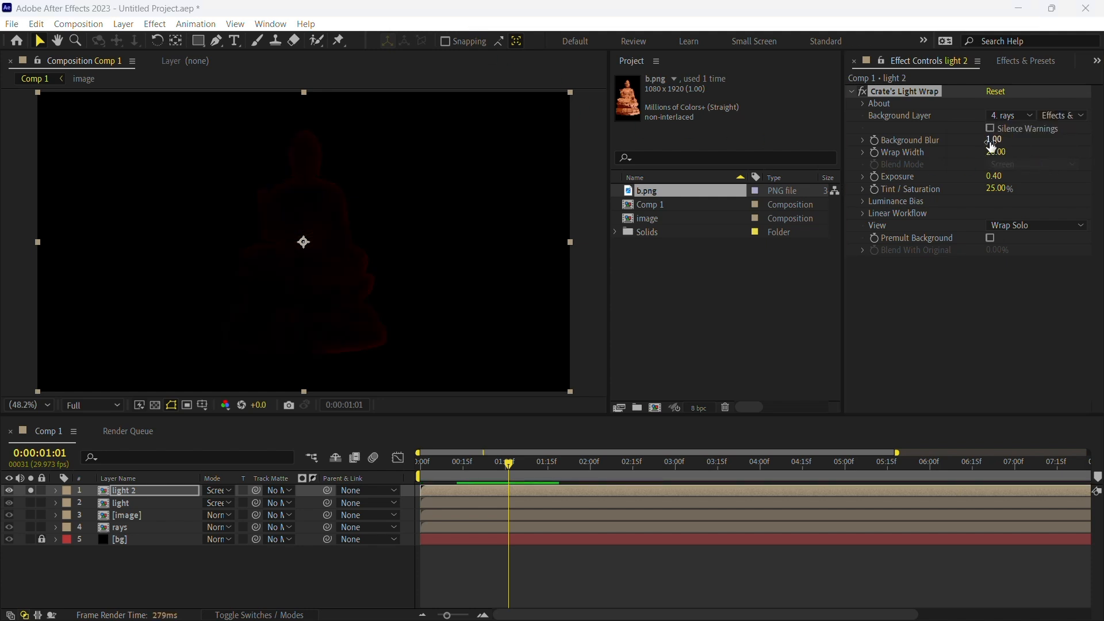
pyautogui.click(991, 142)
pyautogui.write('10')
pyautogui.press('Tab')
pyautogui.write('70')
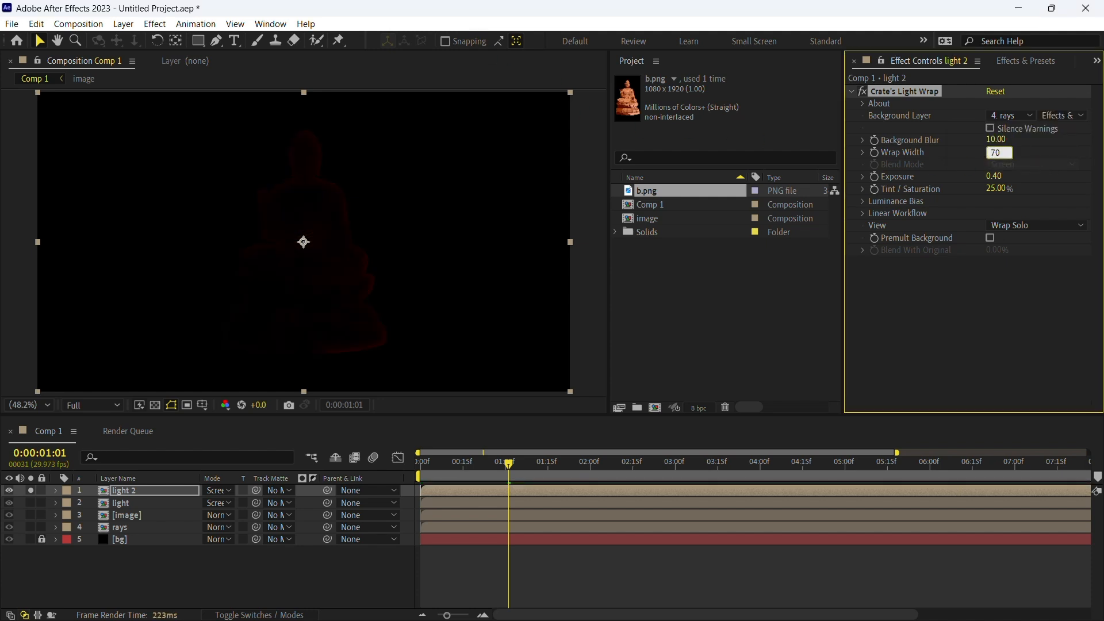
pyautogui.press('Return')
# Step: Set the duplicated light layer's Light Wrap Exposure to 1 and Tint / Saturation to 0%
pyautogui.click(993, 178)
pyautogui.write('1')
pyautogui.press('Return')
pyautogui.click(995, 188)
pyautogui.write('0')
pyautogui.press('Return')
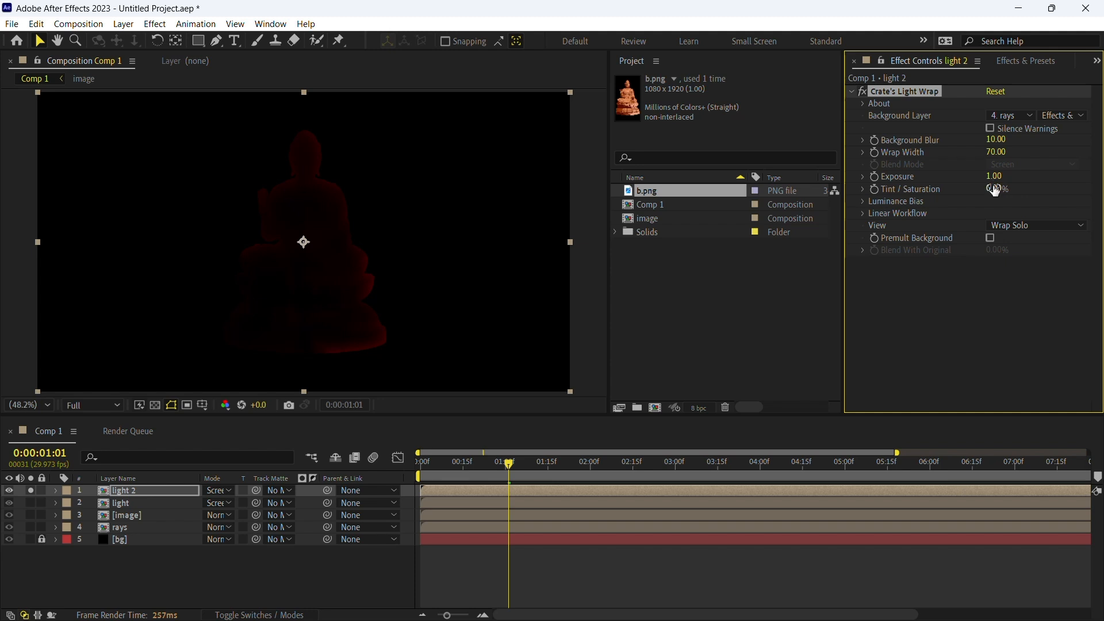
# Step: Move forward to a frame where the rays are bright and expand the Light Wrap's Luminance Bias settings
pyautogui.moveTo(510, 464); pyautogui.dragTo(644, 493)
pyautogui.click(863, 201)
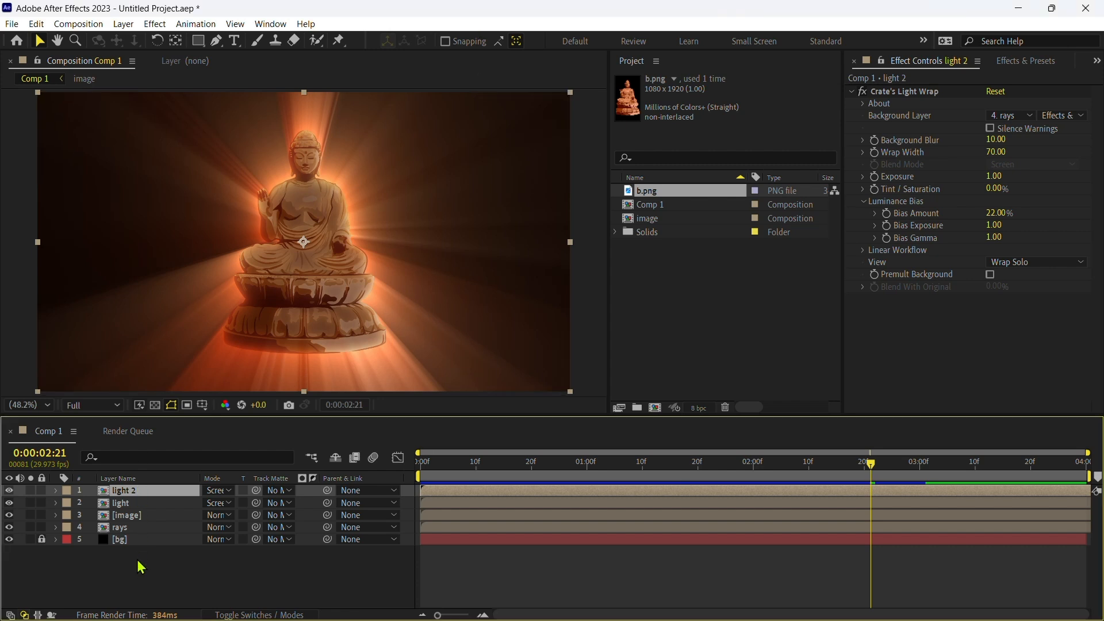
# Step: Apply the Deep Glow effect to the light 2 layer and preview the animation from the first frame
pyautogui.hotkey('ctrl', 'space')
pyautogui.write('e')
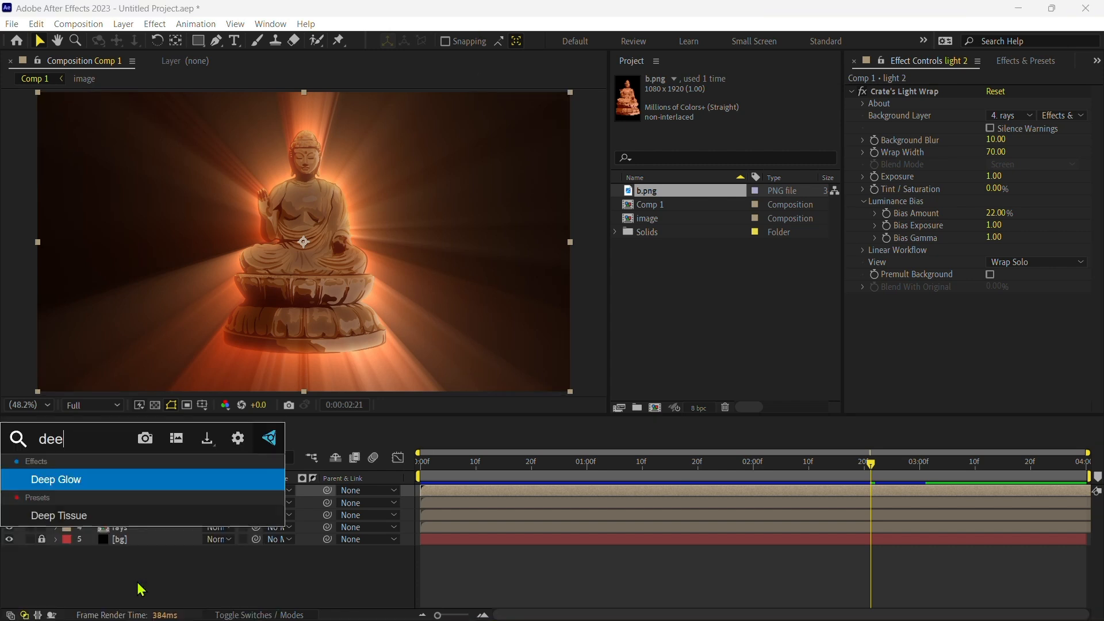
pyautogui.press('Return')
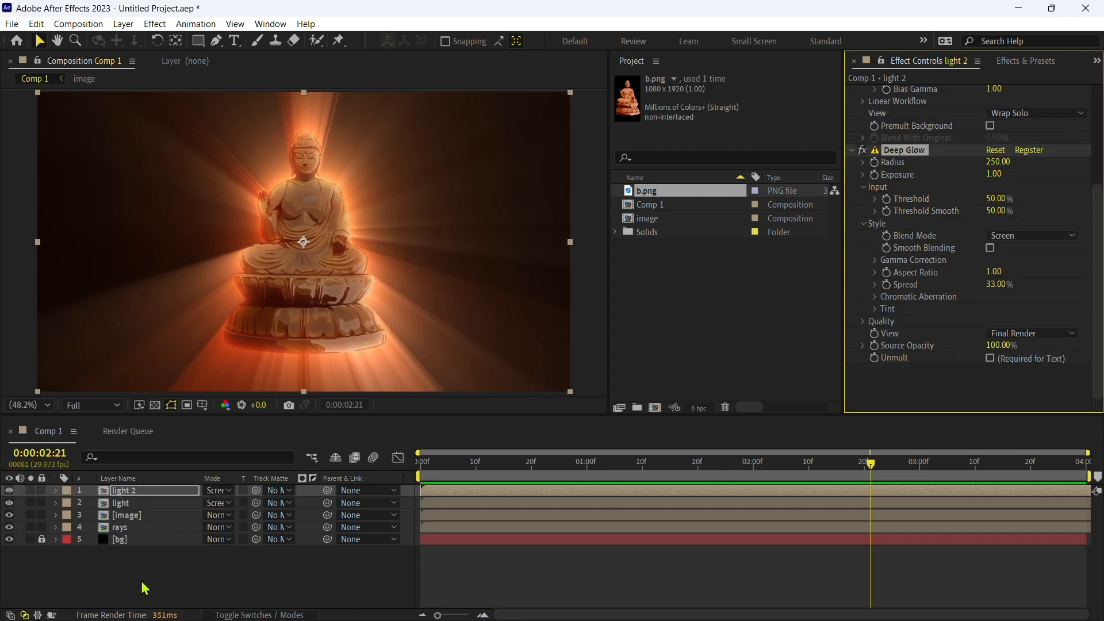
pyautogui.moveTo(874, 468); pyautogui.dragTo(457, 493)
pyautogui.press('space')
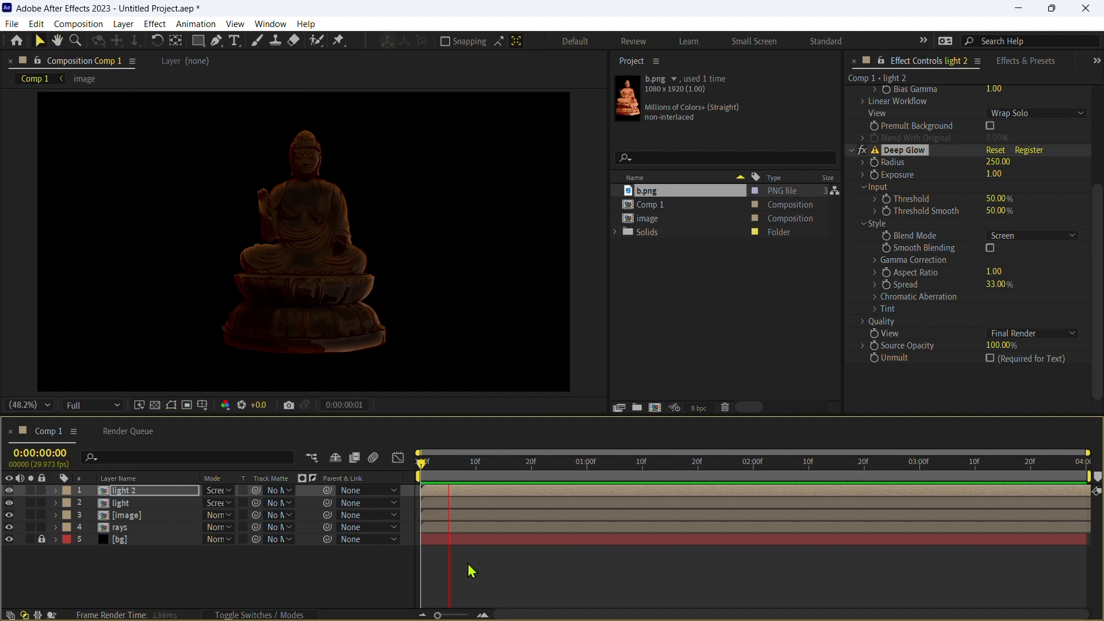